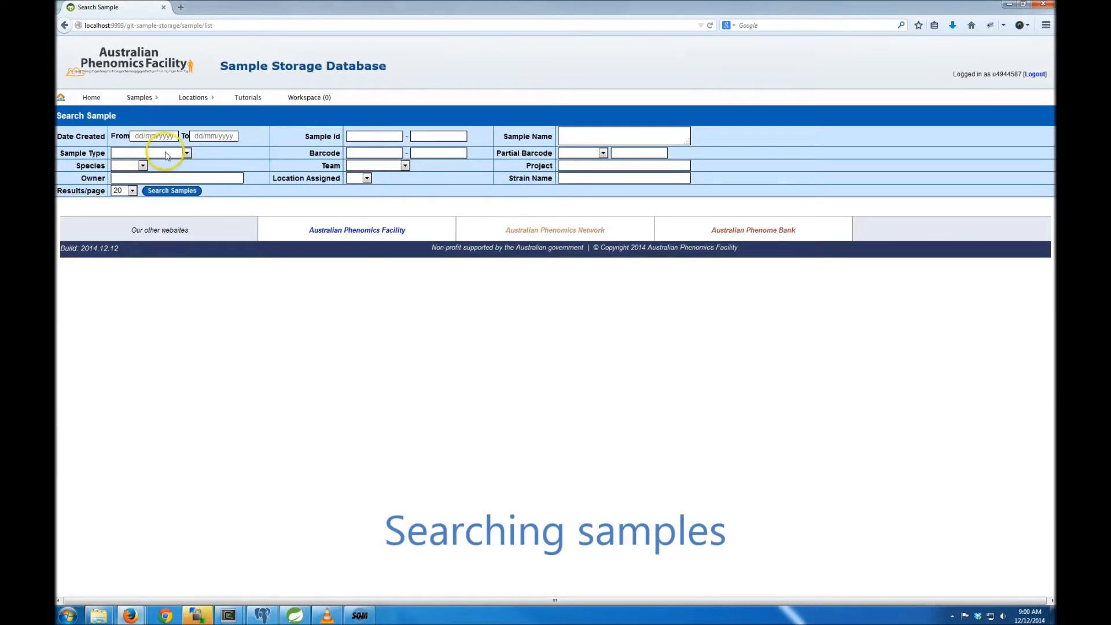
Step: Search the database for samples of type Tissue-Blood-Serum
left_click(167, 207)
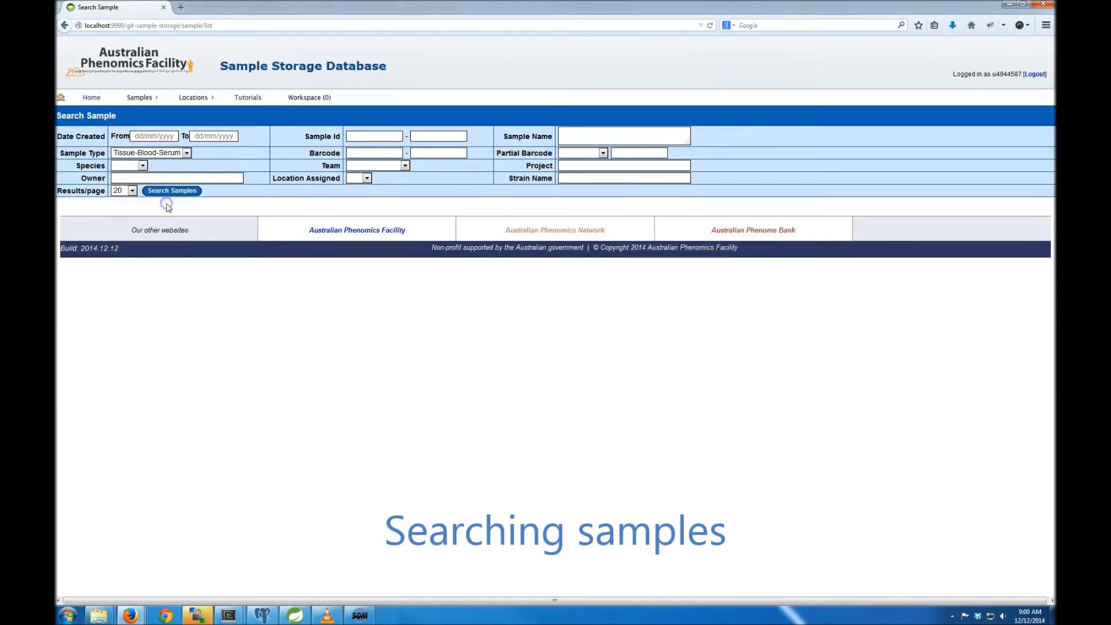
left_click(170, 191)
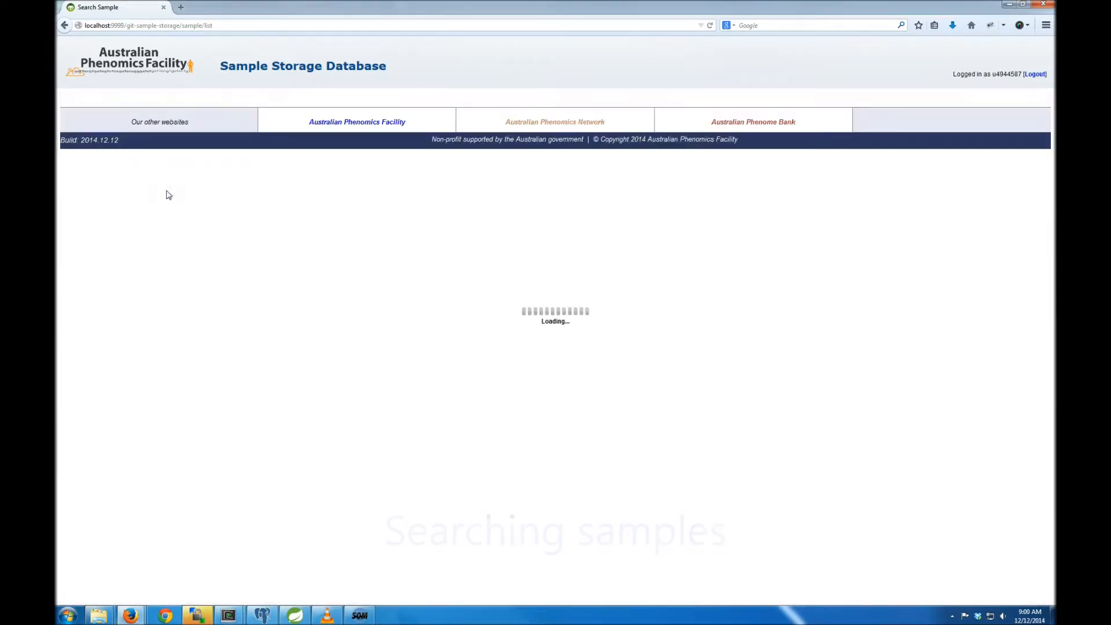
left_click(168, 188)
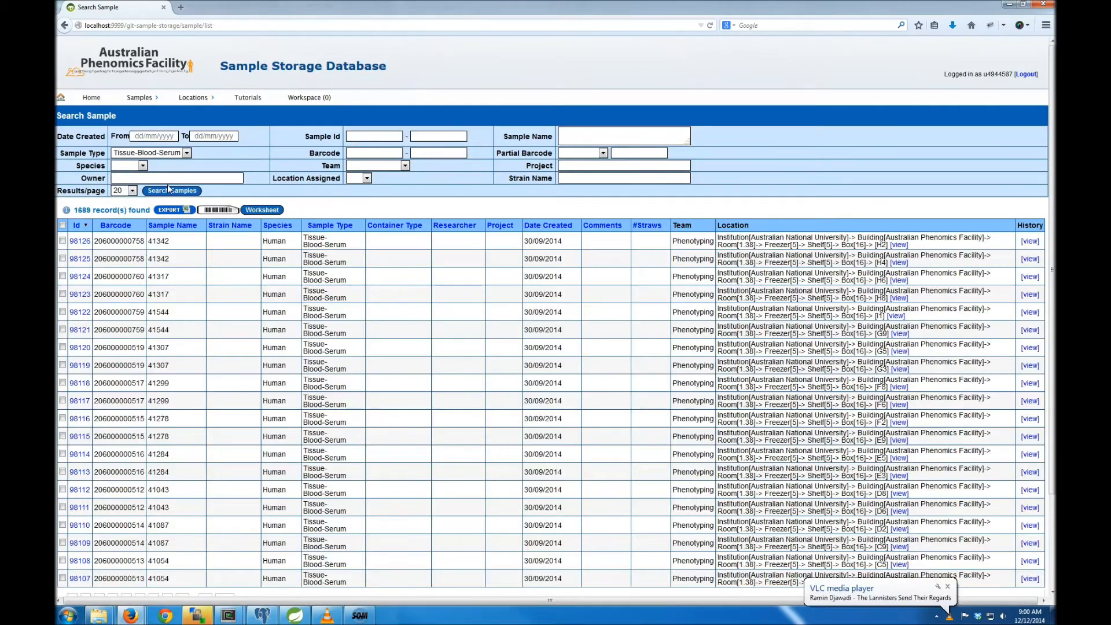
left_click(346, 227)
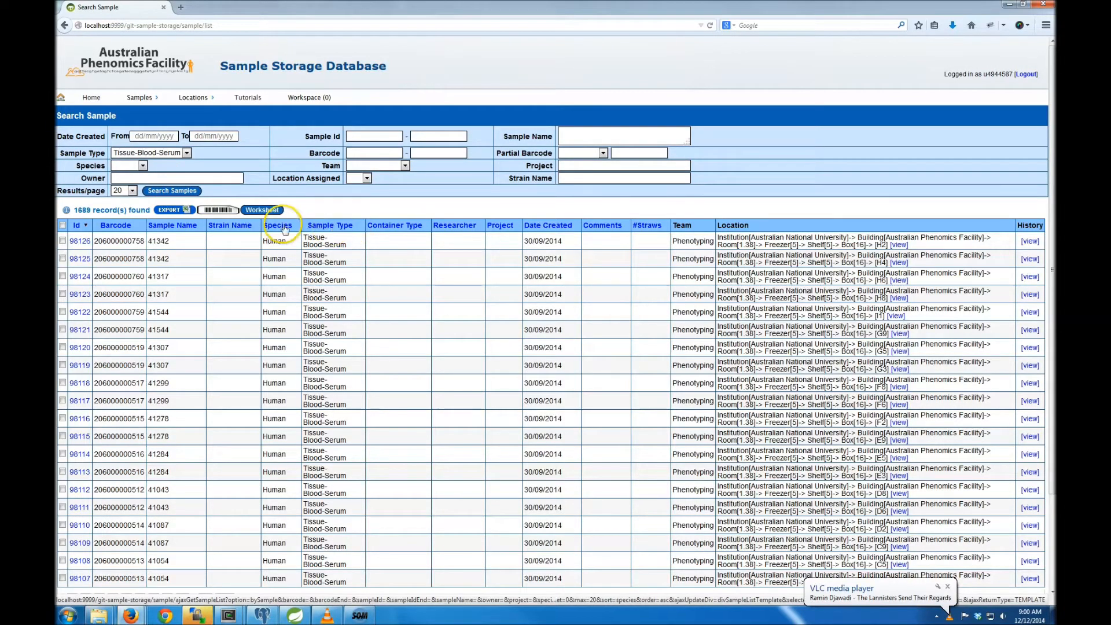
Step: Export the search results to a spreadsheet, review its Location column in Microsoft Excel, and return to the search page
left_click(179, 211)
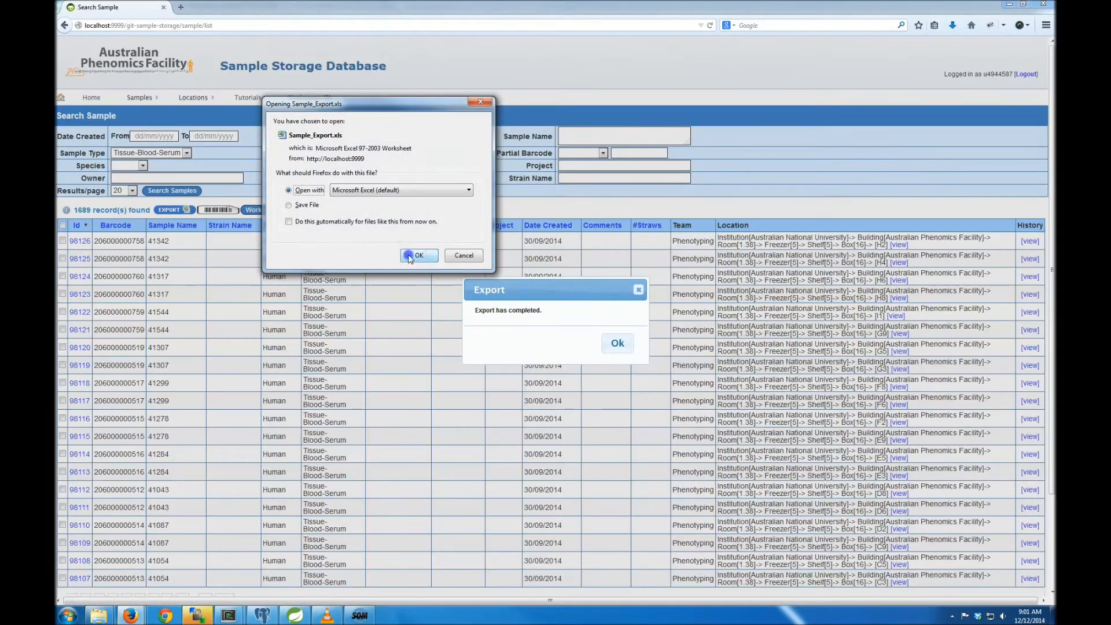
left_click(418, 255)
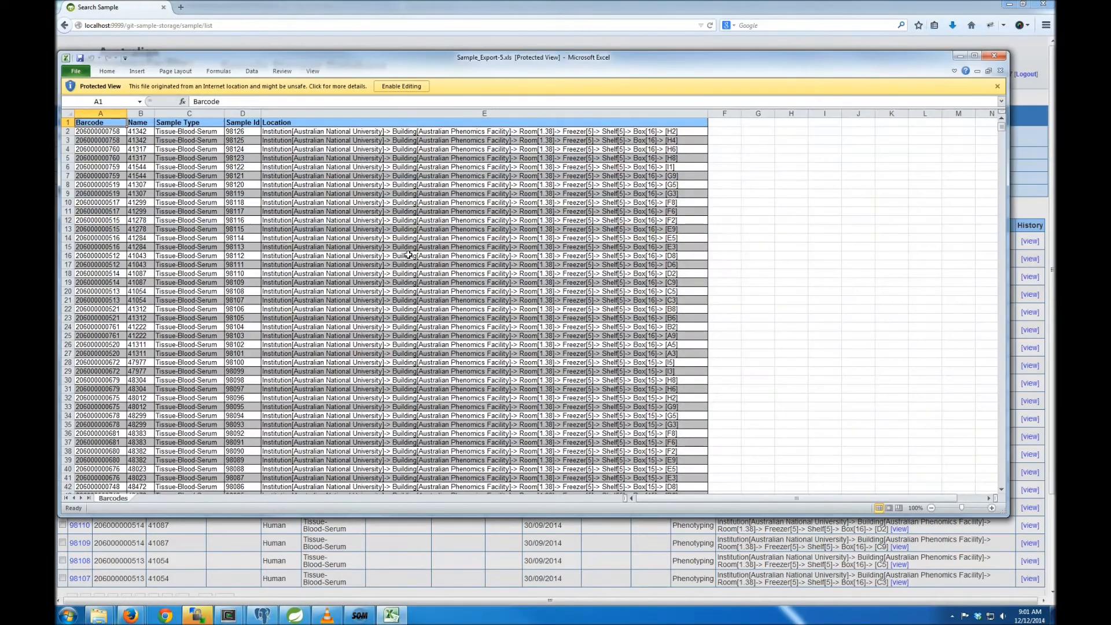
left_click(523, 110)
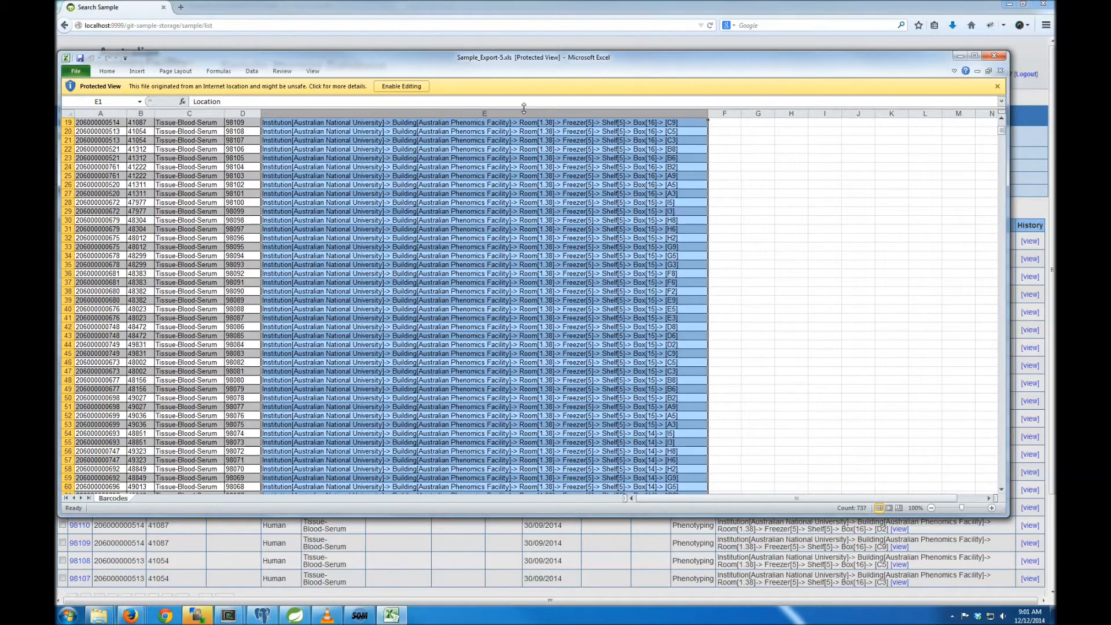
left_click_drag(1001, 125, 1004, 135)
key("Return")
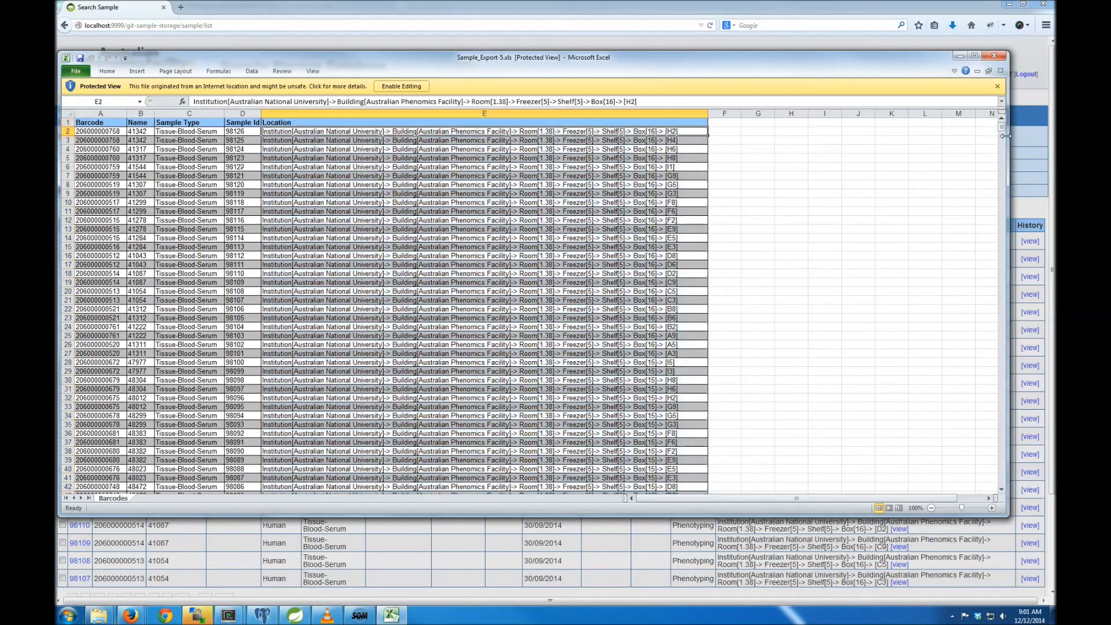
left_click(960, 56)
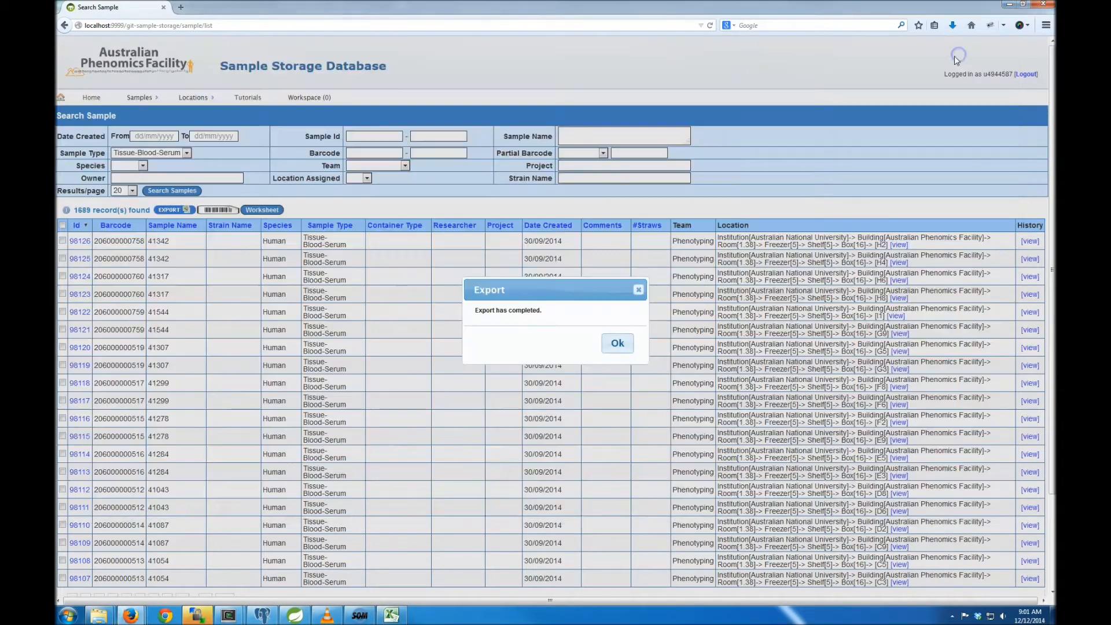
left_click(617, 344)
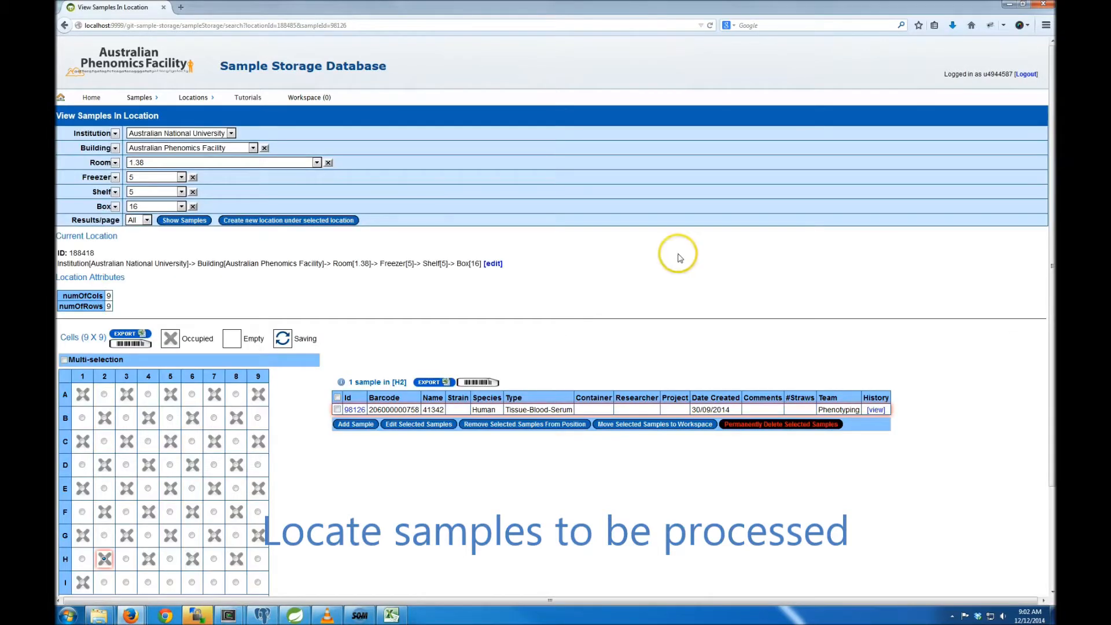
Step: Check the sample details of the occupied cells A1, A3 and A5 in Box 16
scroll(676, 257, "down", 2)
scroll(680, 258, "down", 2)
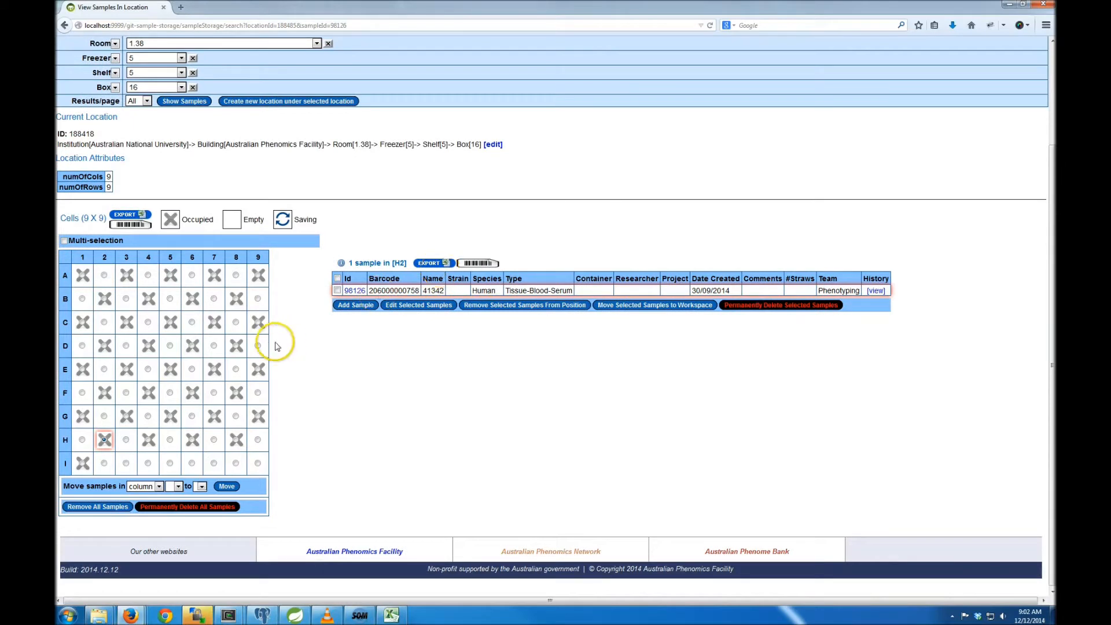
mouse_move(84, 277)
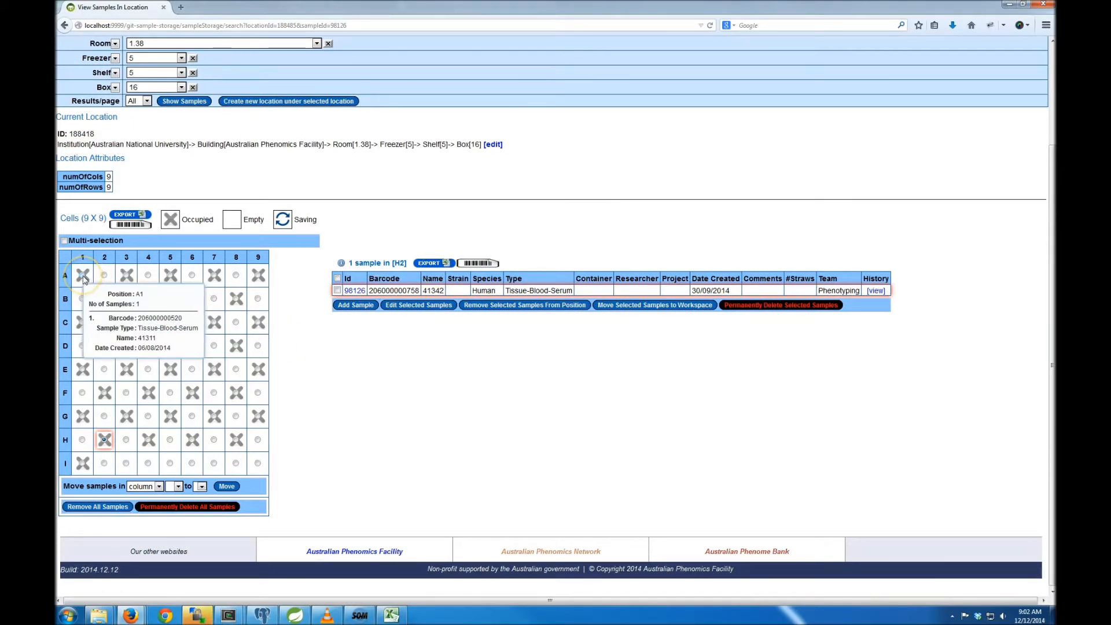
mouse_move(126, 280)
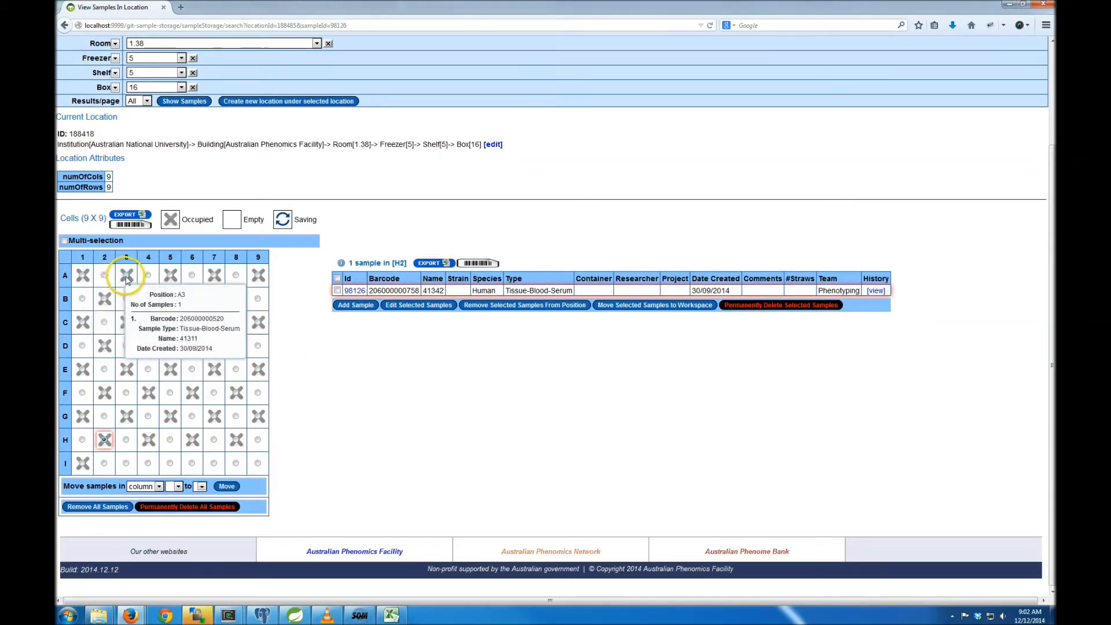
mouse_move(171, 280)
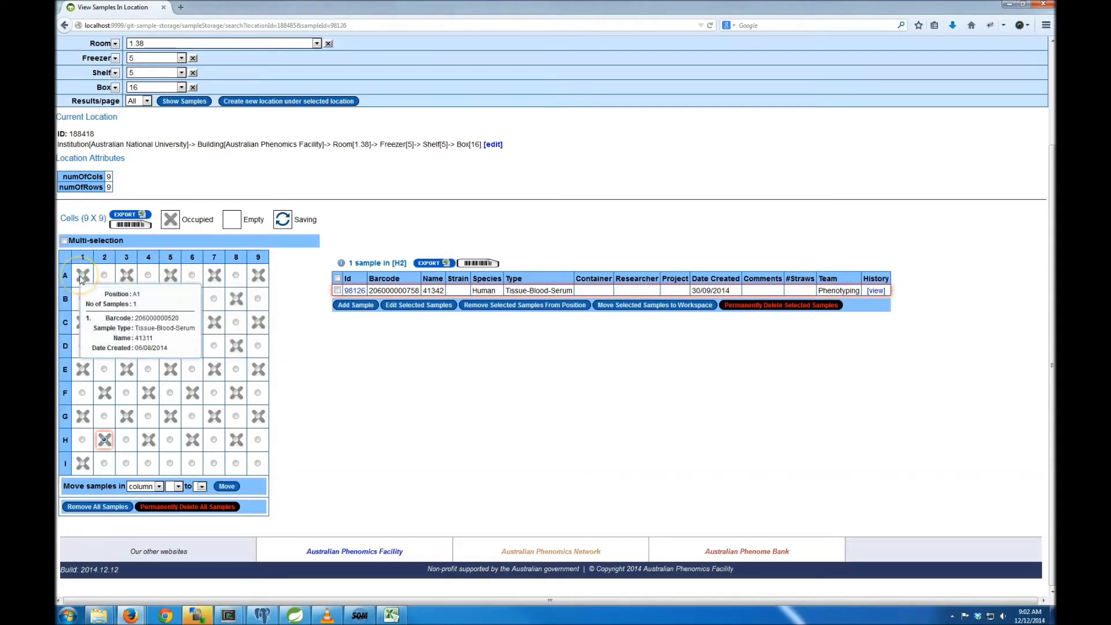
Step: Enable multi-selection for Box 16 and move the samples in cells A3, B2, B8, C3 and C7 to the workspace
left_click(64, 241)
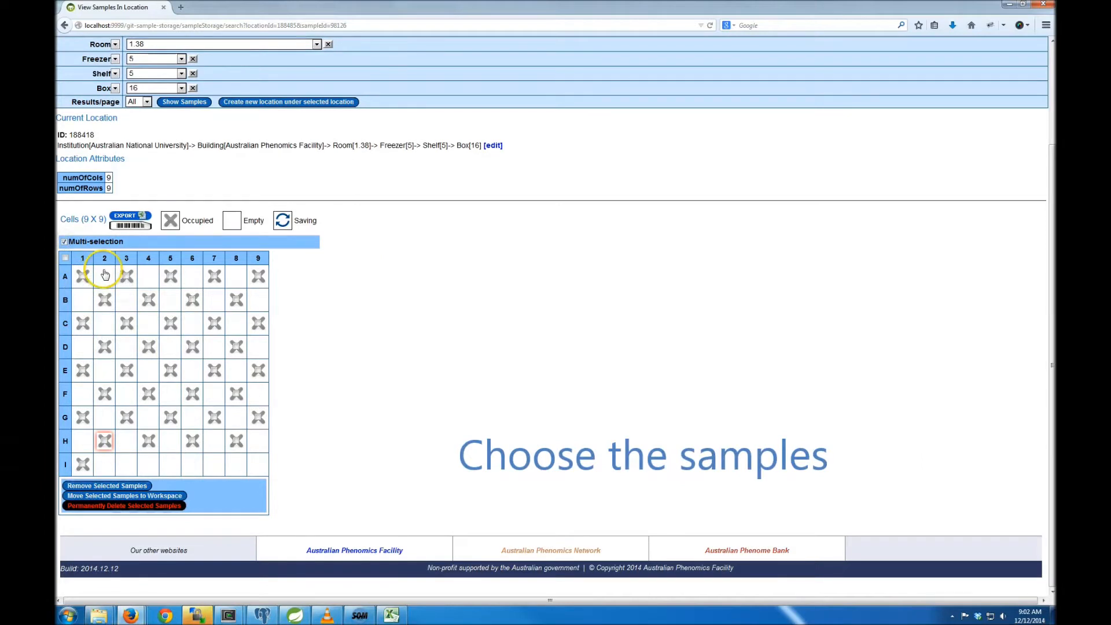
left_click(125, 280)
mouse_move(217, 281)
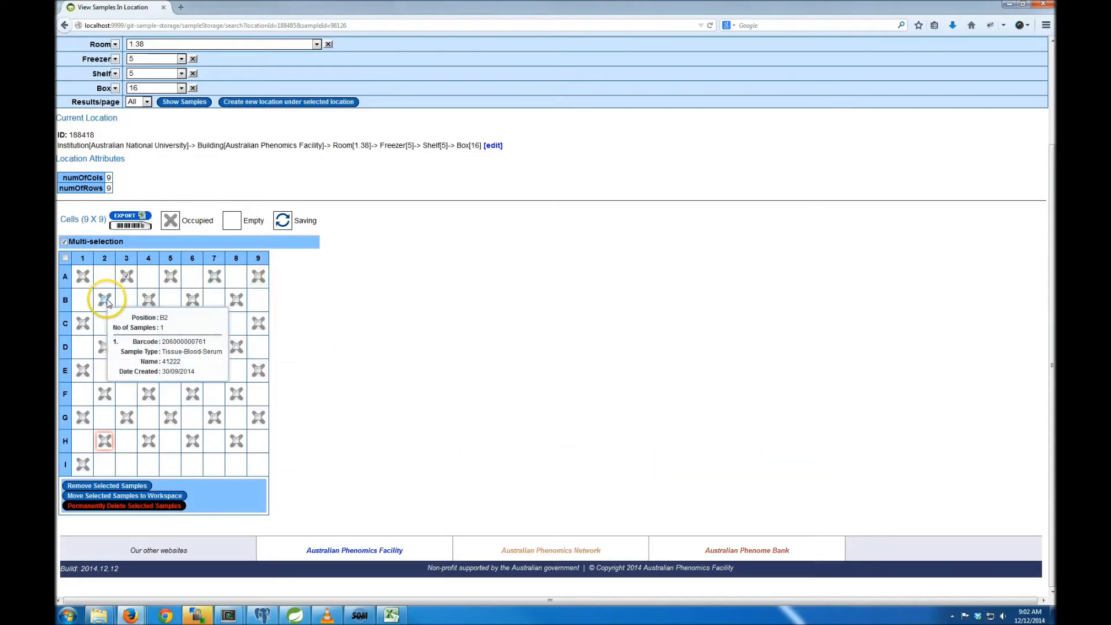
left_click(108, 302)
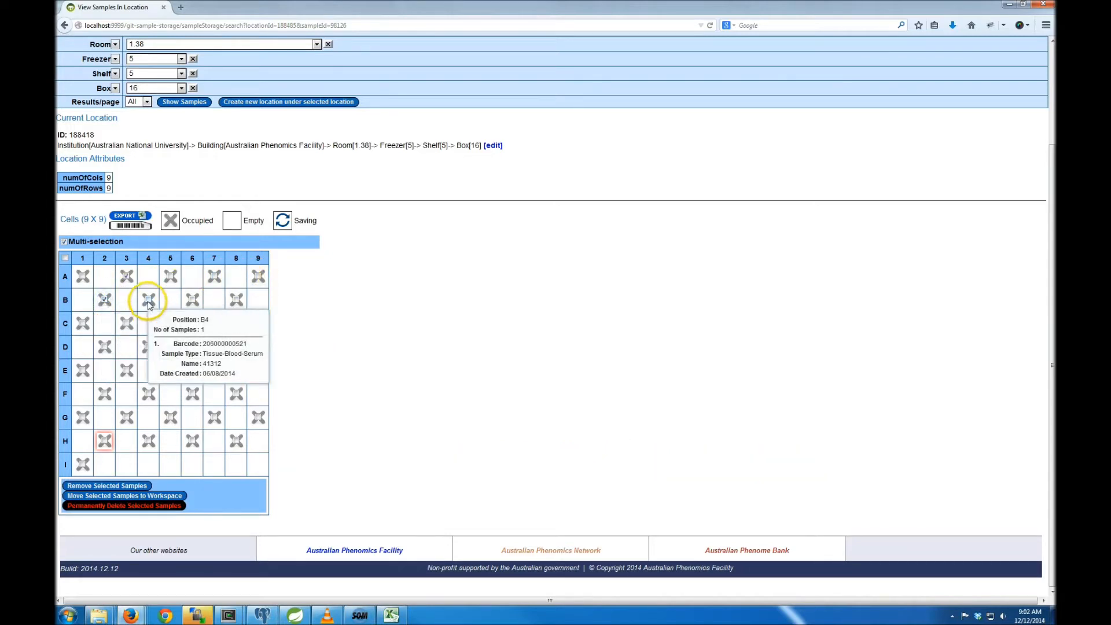
left_click(191, 303)
left_click(236, 300)
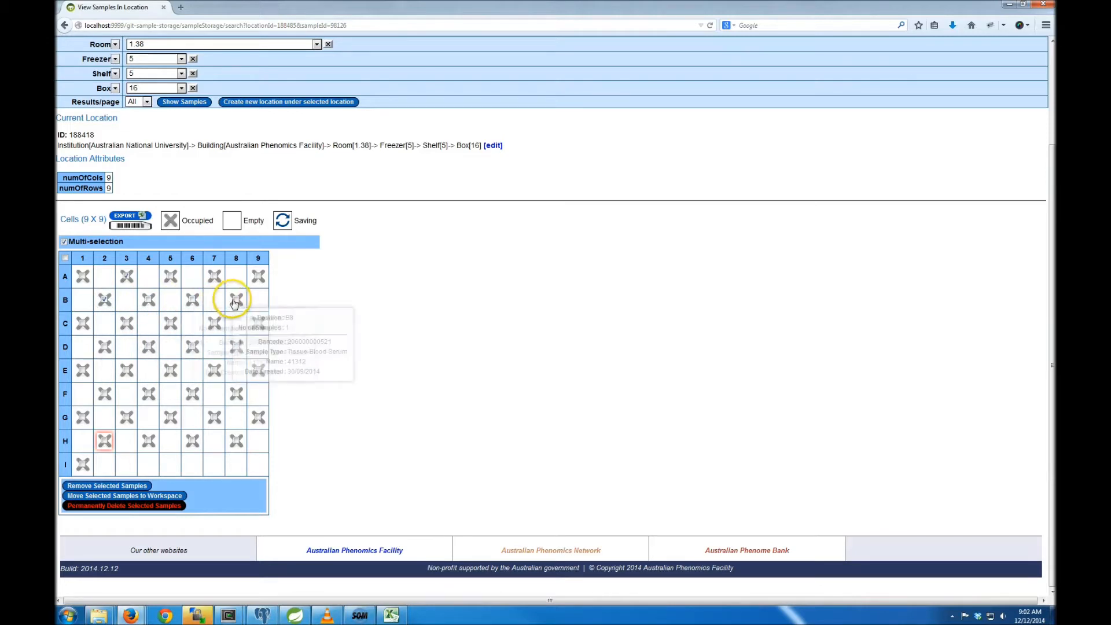
left_click(126, 322)
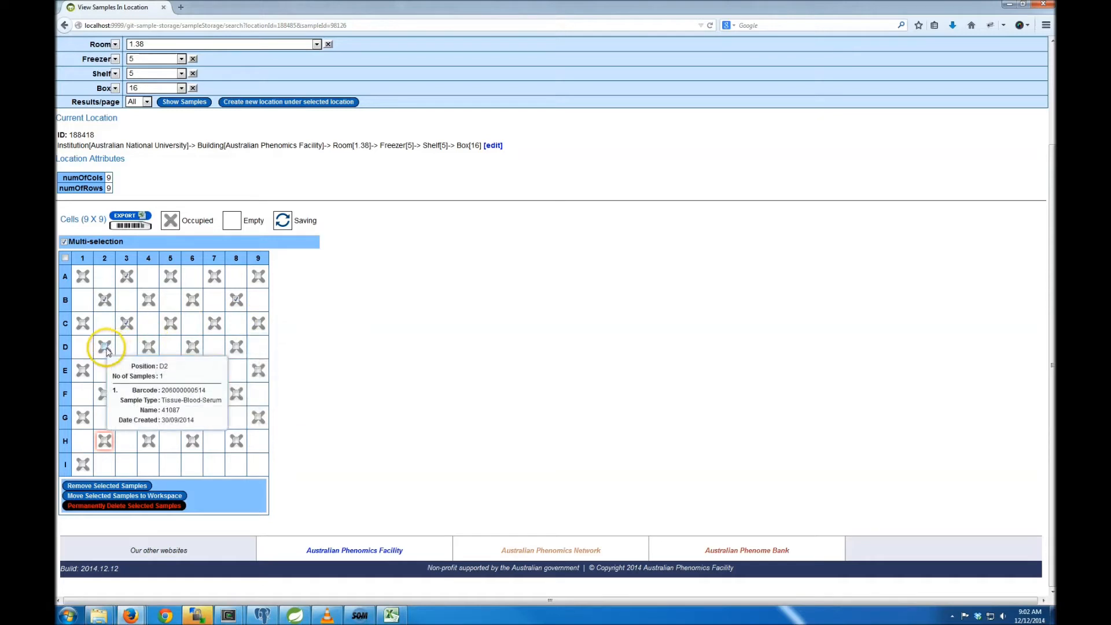
left_click(220, 328)
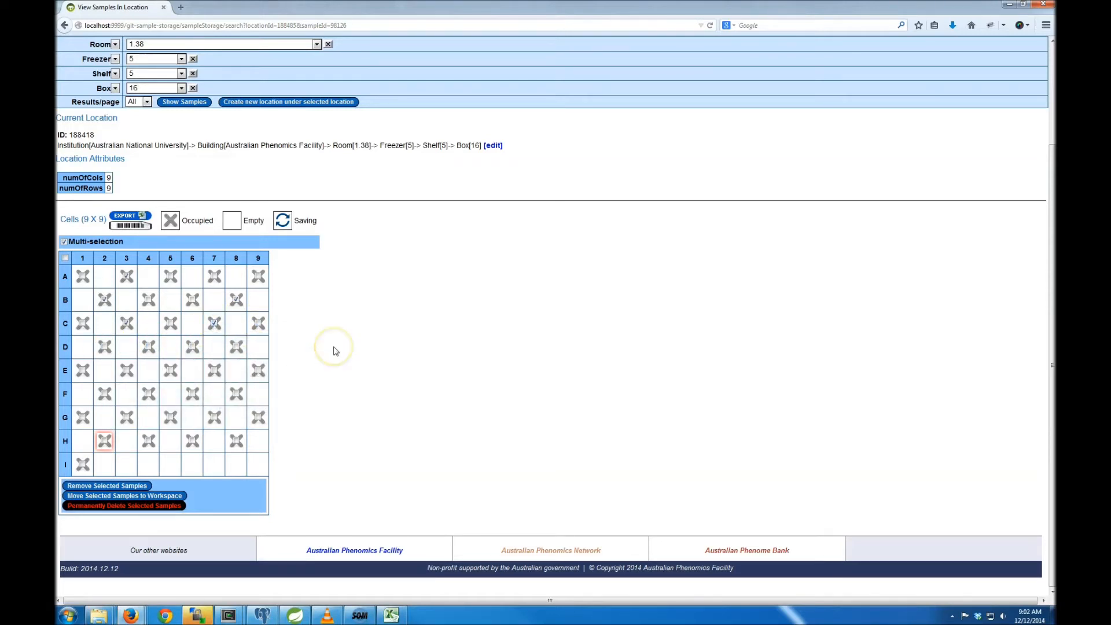
left_click(151, 497)
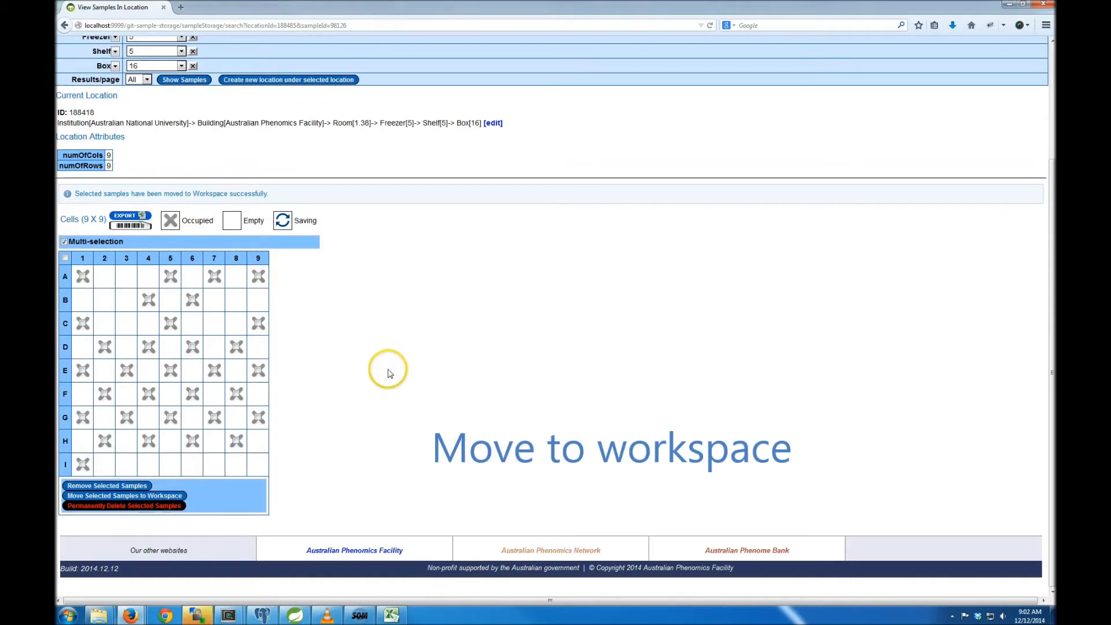
Step: Open the workspace and review the list of samples moved into it
scroll(376, 367, "up", 3)
left_click(308, 77)
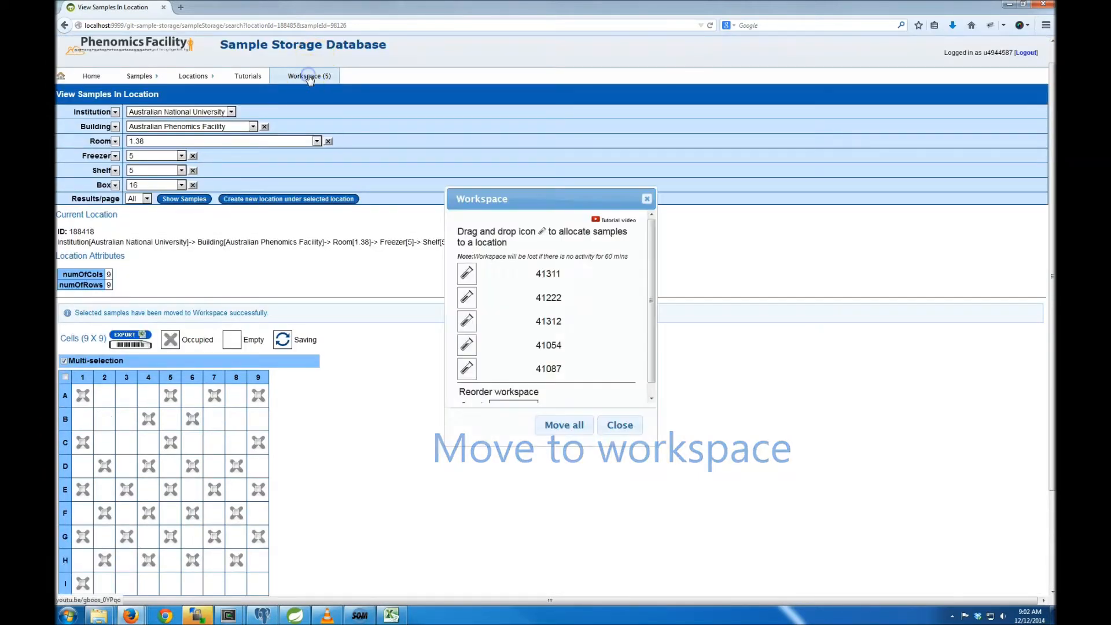
left_click_drag(651, 291, 652, 312)
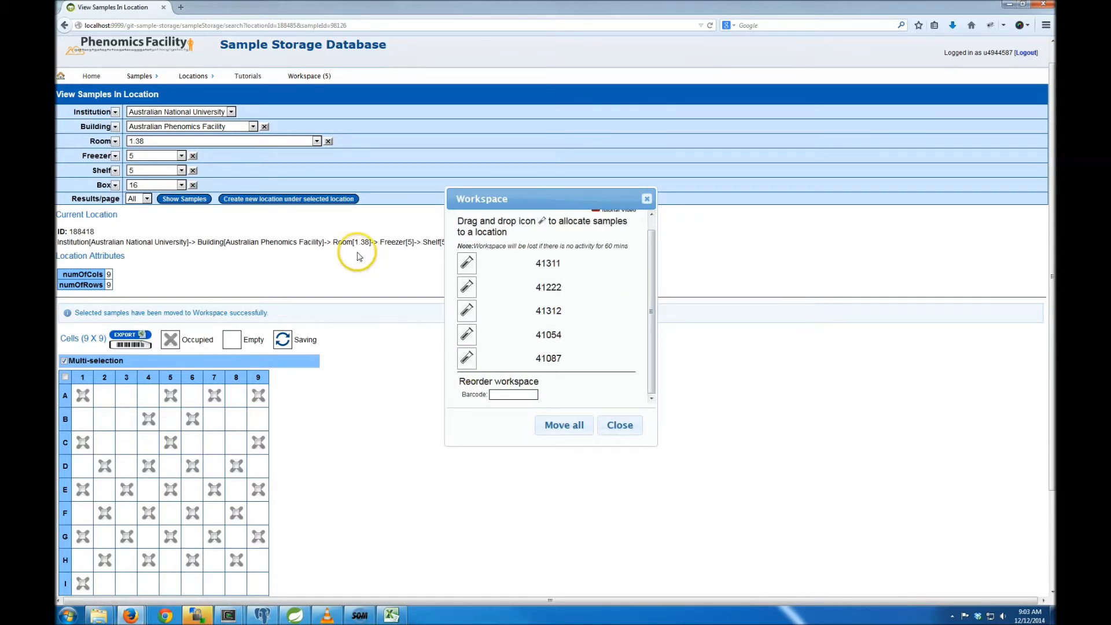
Step: Open the location treeview and expand Australian National University down to Shelf 5 of Freezer 5 in the Australian Phenomics Facility's Room 1.38
mouse_move(202, 80)
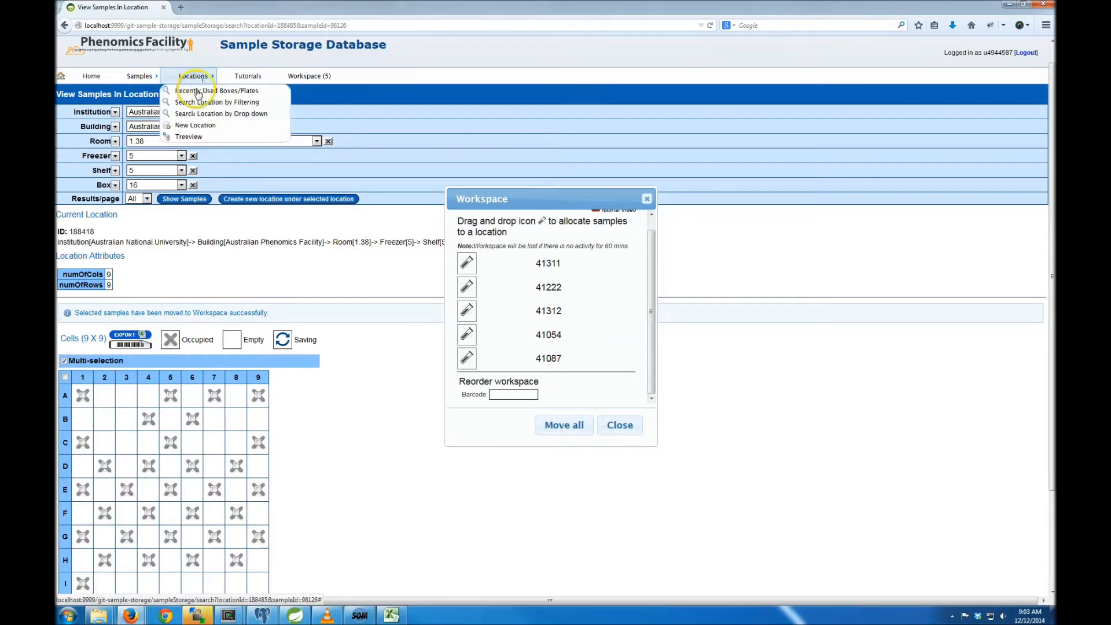
left_click(186, 137)
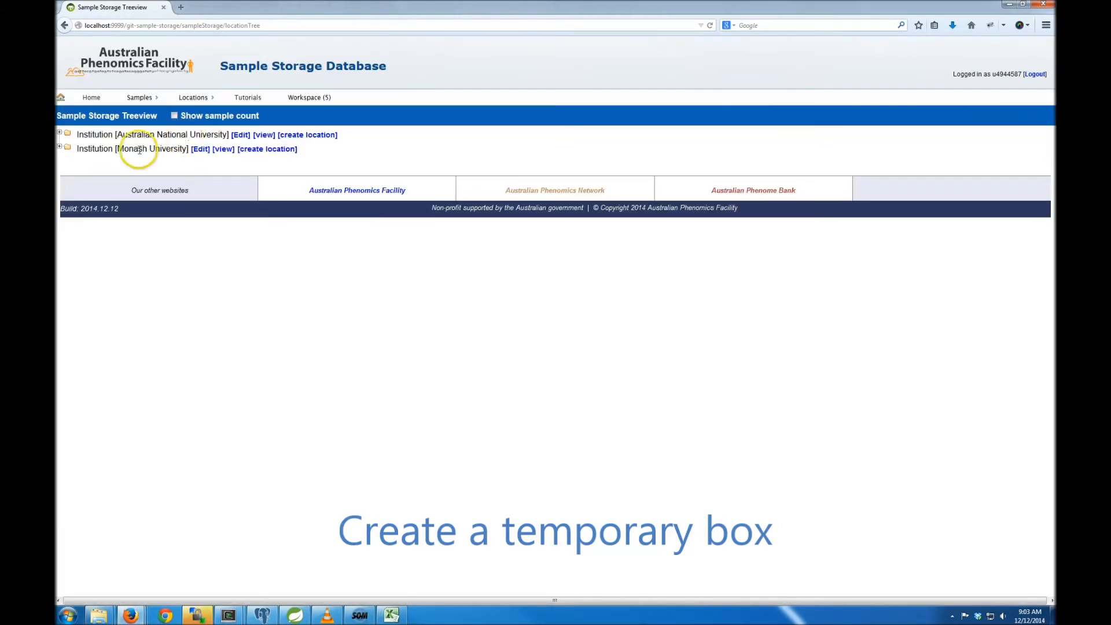
left_click(60, 132)
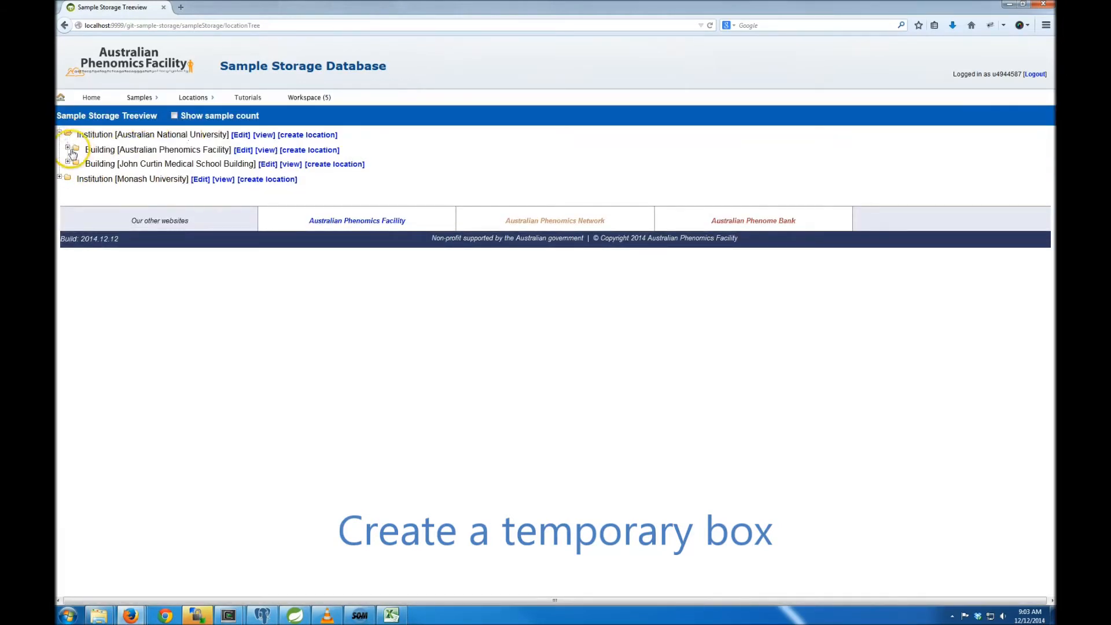
left_click(69, 149)
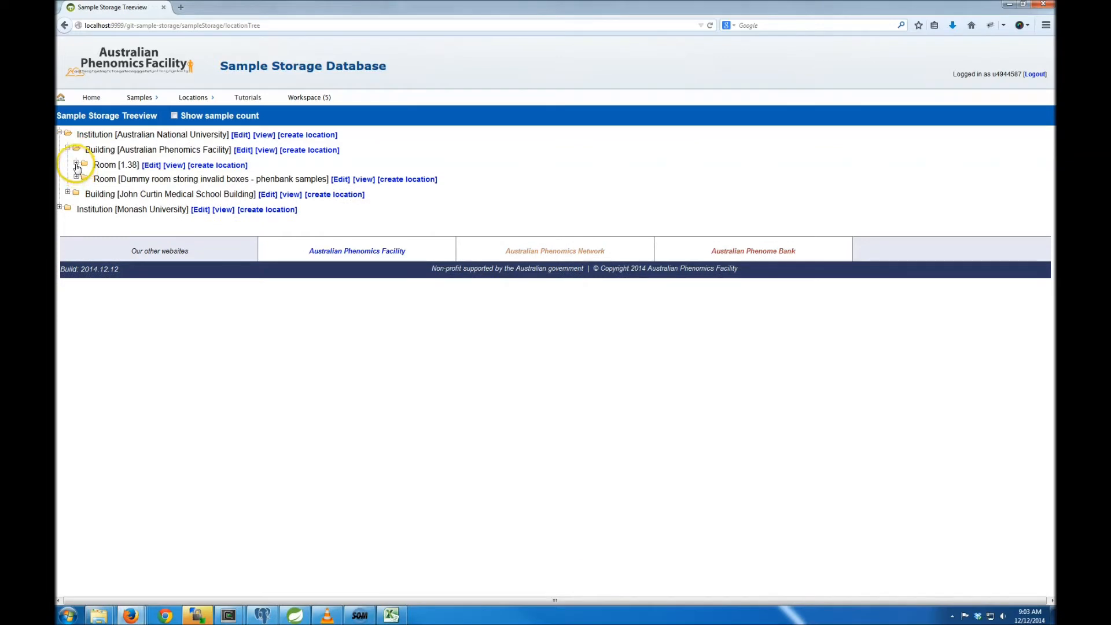
left_click(76, 164)
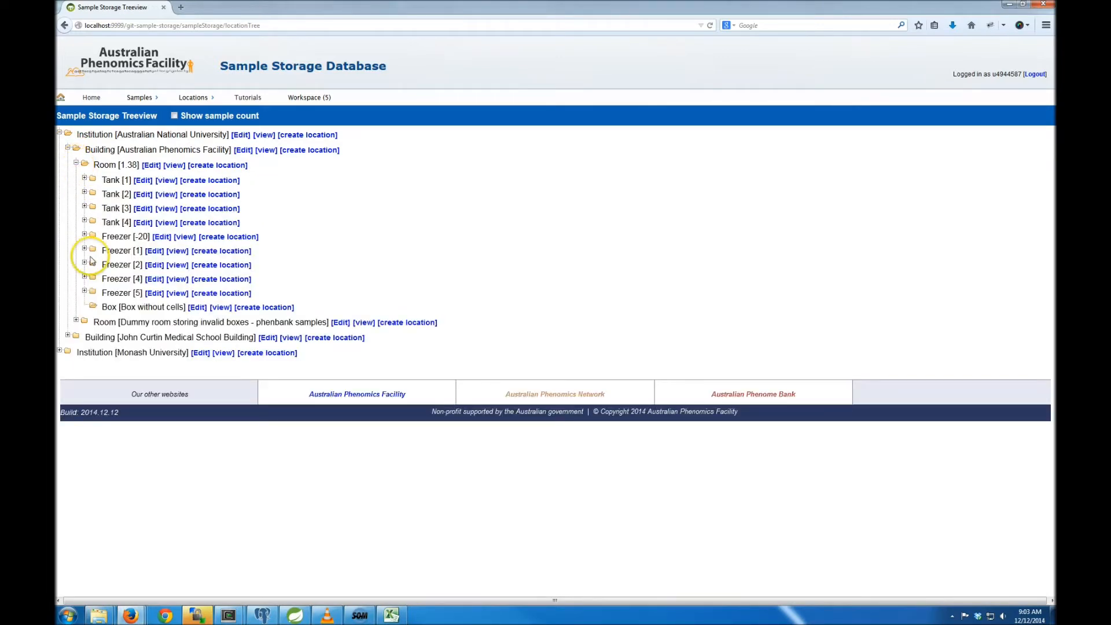
left_click(83, 291)
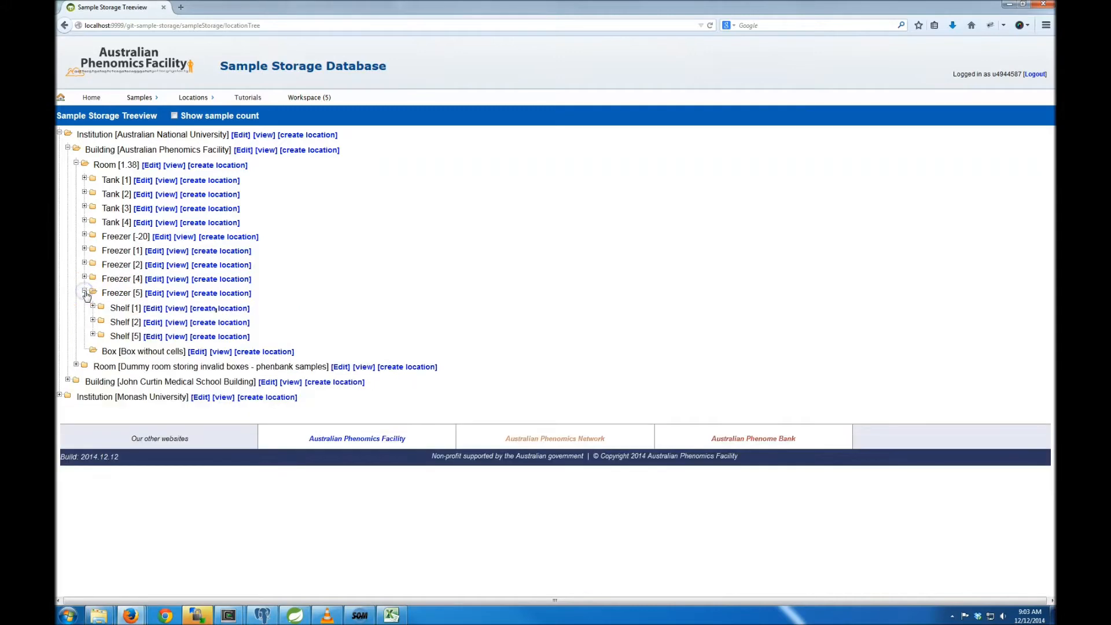
left_click(93, 334)
scroll(109, 349, "down", 4)
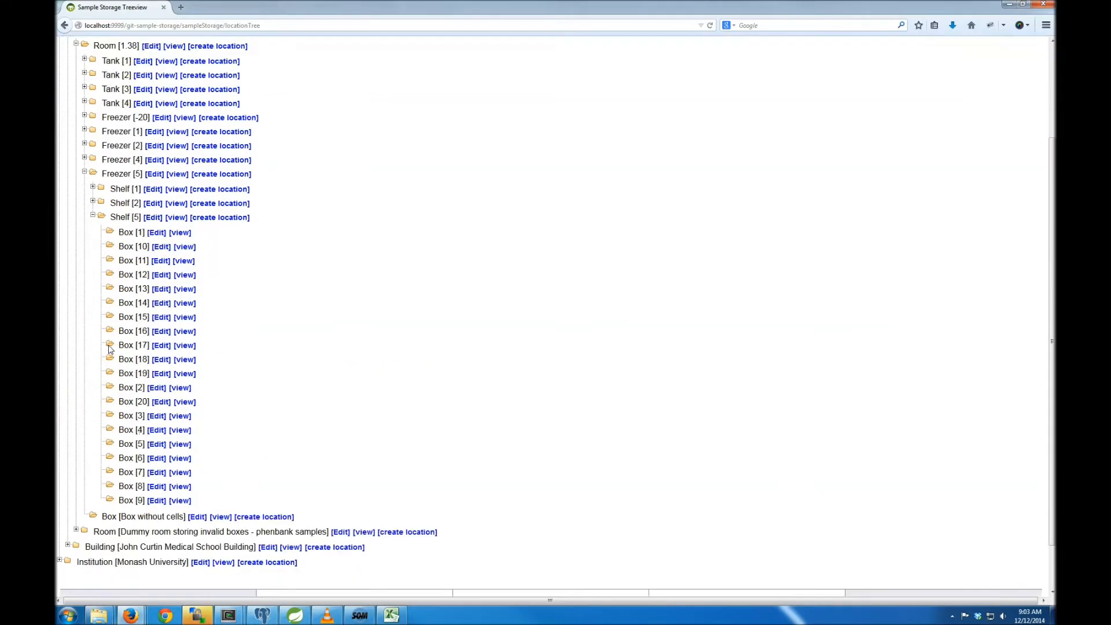
scroll(113, 348, "up", 2)
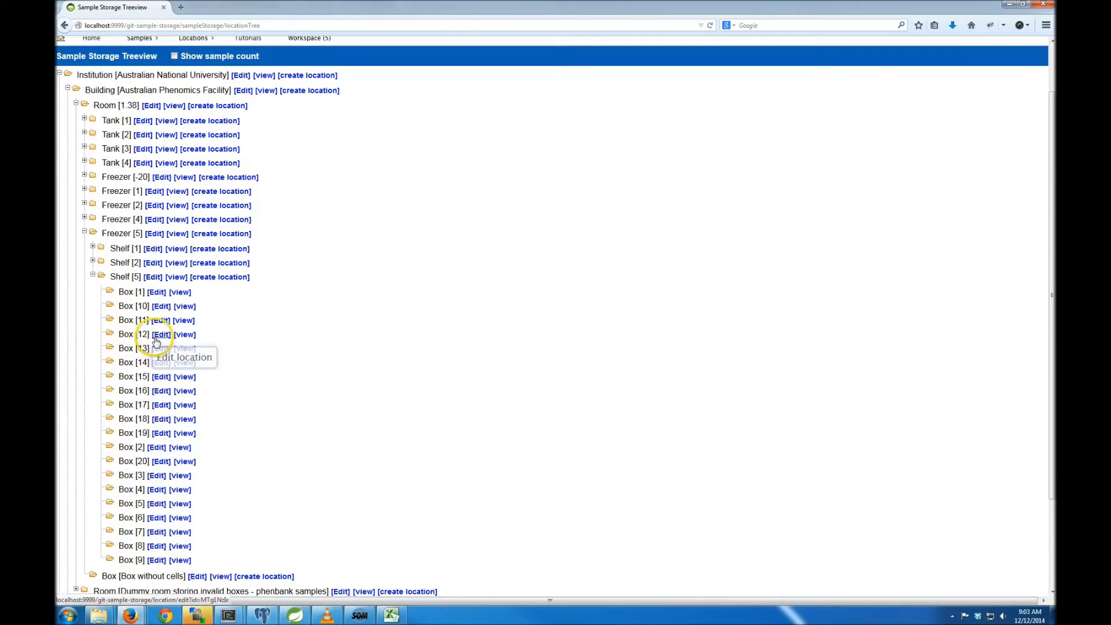
Step: Create a location named Temp1 of type Box under Shelf 5, without cells
left_click(223, 277)
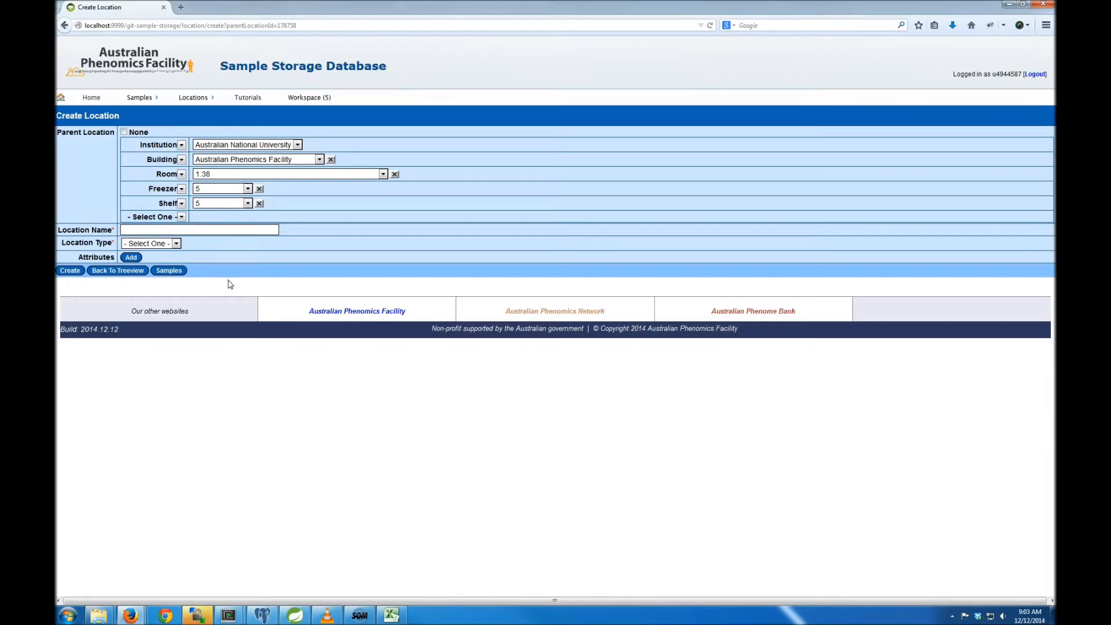
left_click(194, 231)
left_click(176, 244)
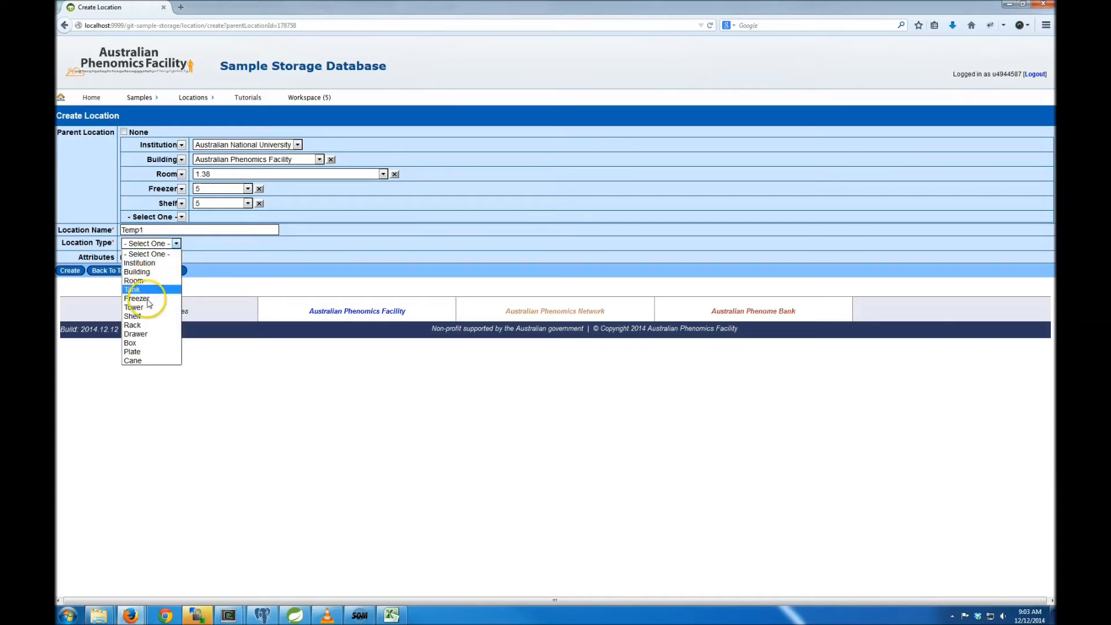
left_click(146, 343)
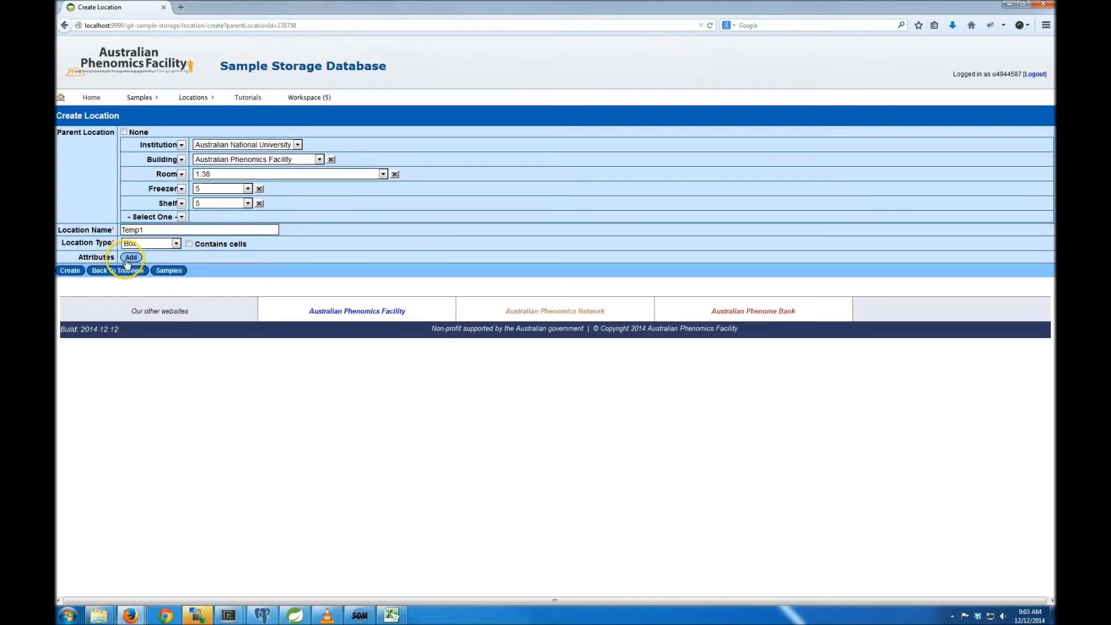
left_click(70, 270)
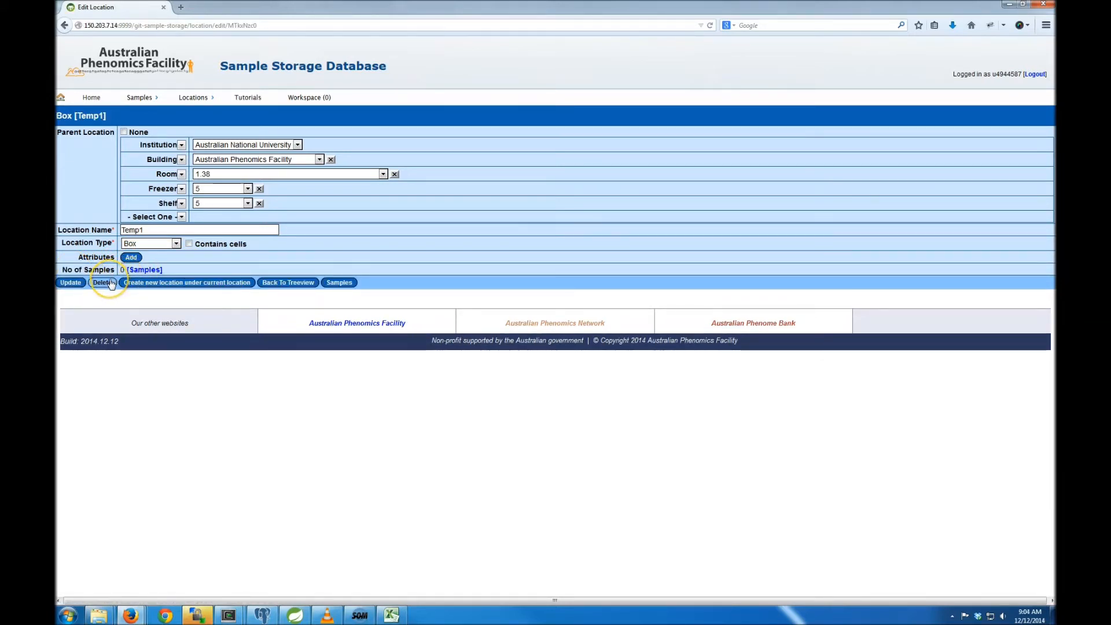
Step: Open the samples view of box Temp1 and allocate all workspace samples to it
left_click(143, 271)
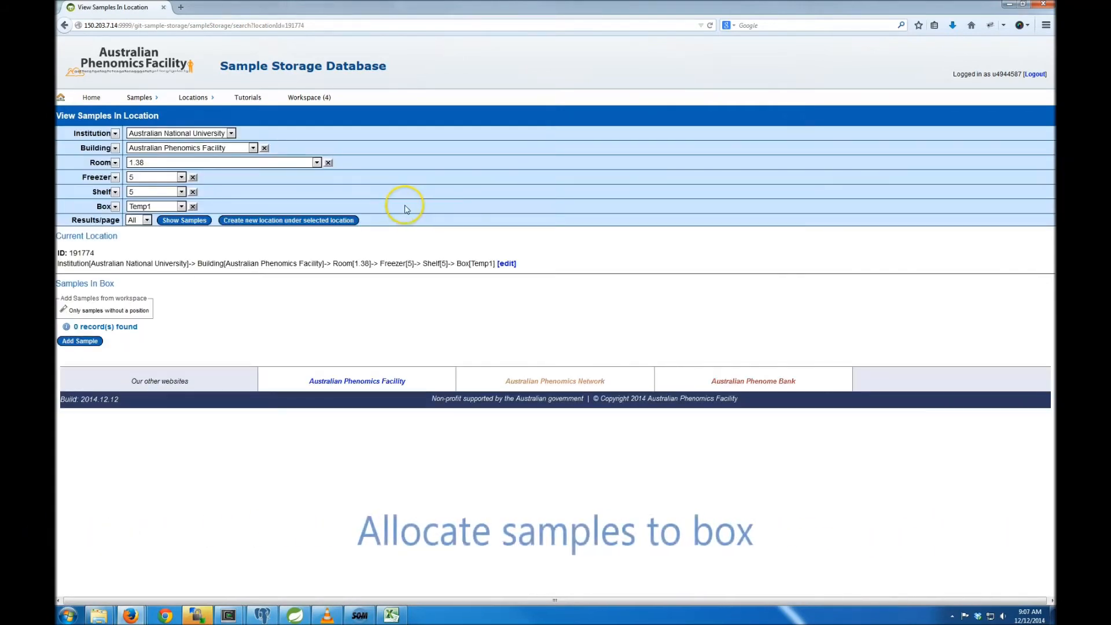
left_click(308, 99)
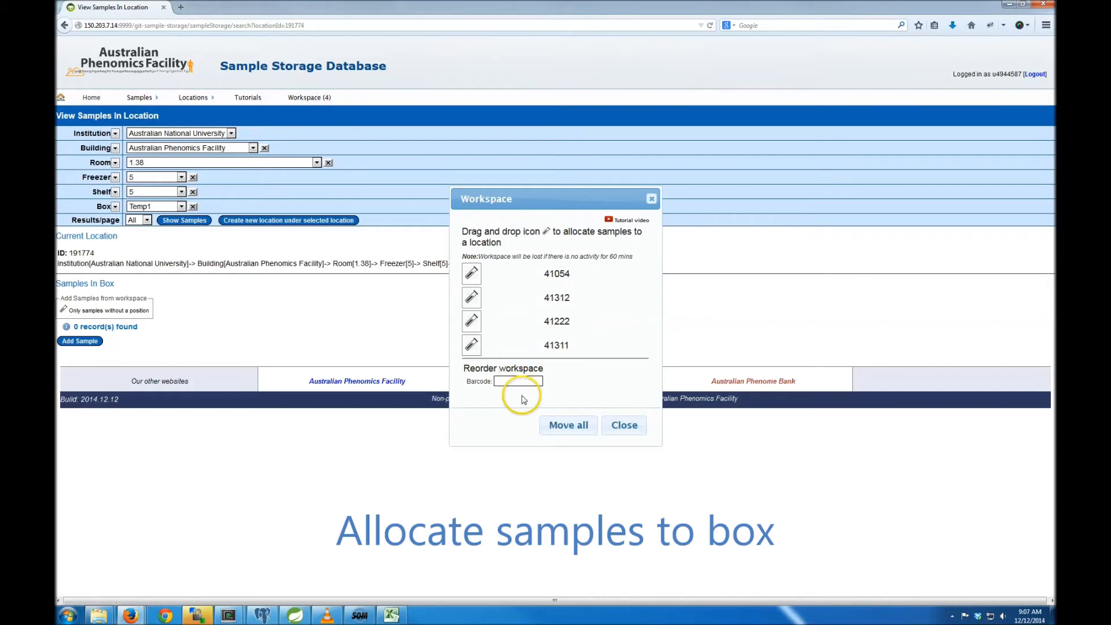
left_click(560, 428)
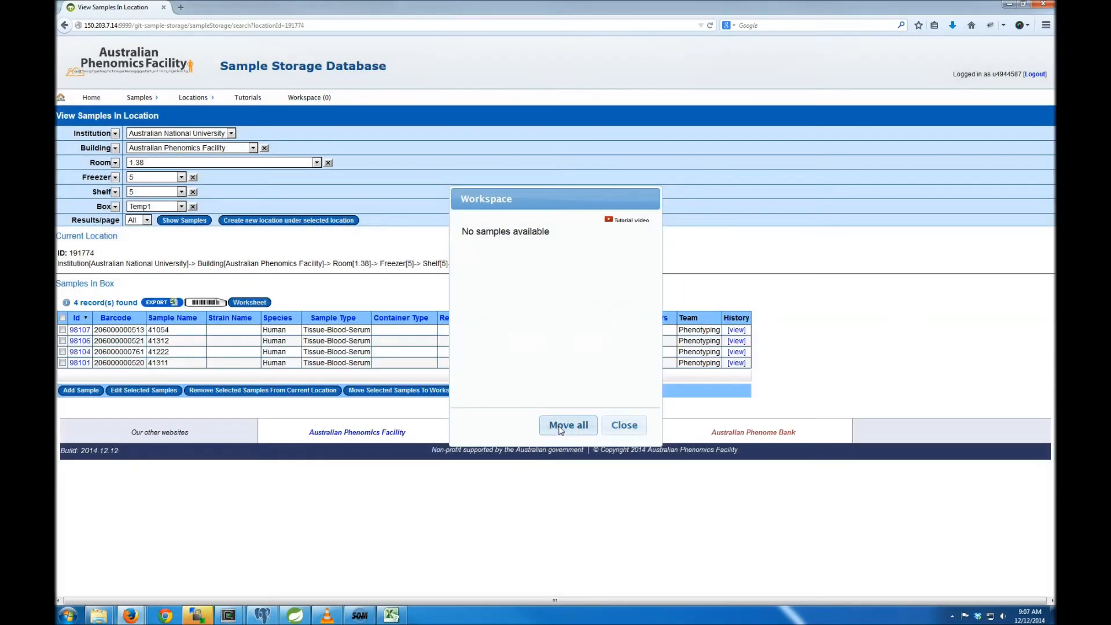
left_click(614, 428)
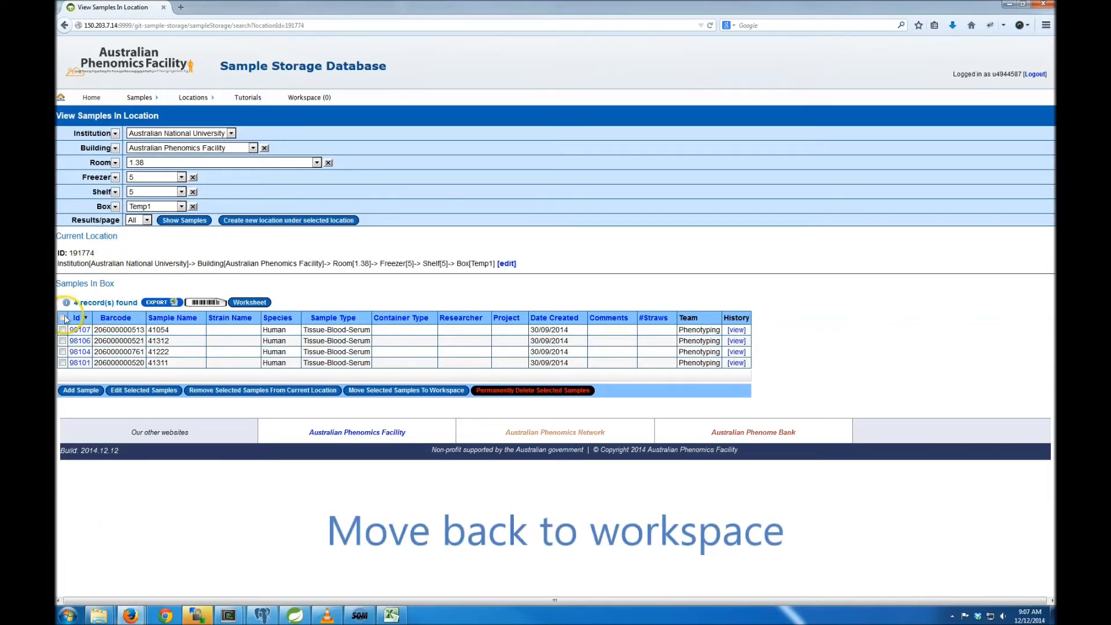
Step: Move all the samples in box Temp1 back to the workspace and confirm their removal from the box
left_click(387, 395)
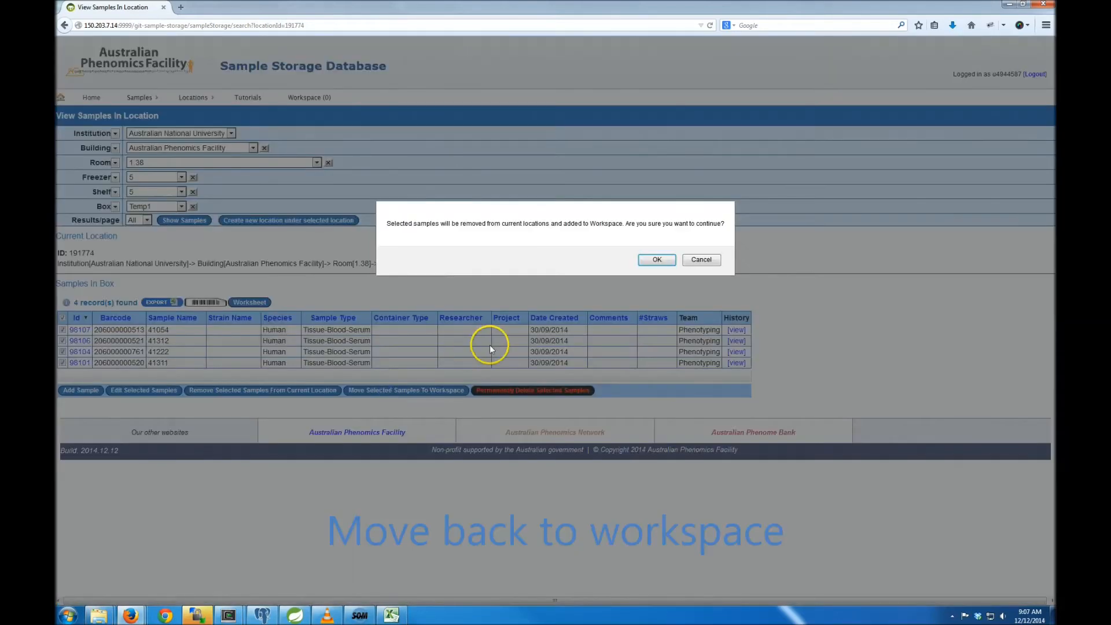
left_click(651, 260)
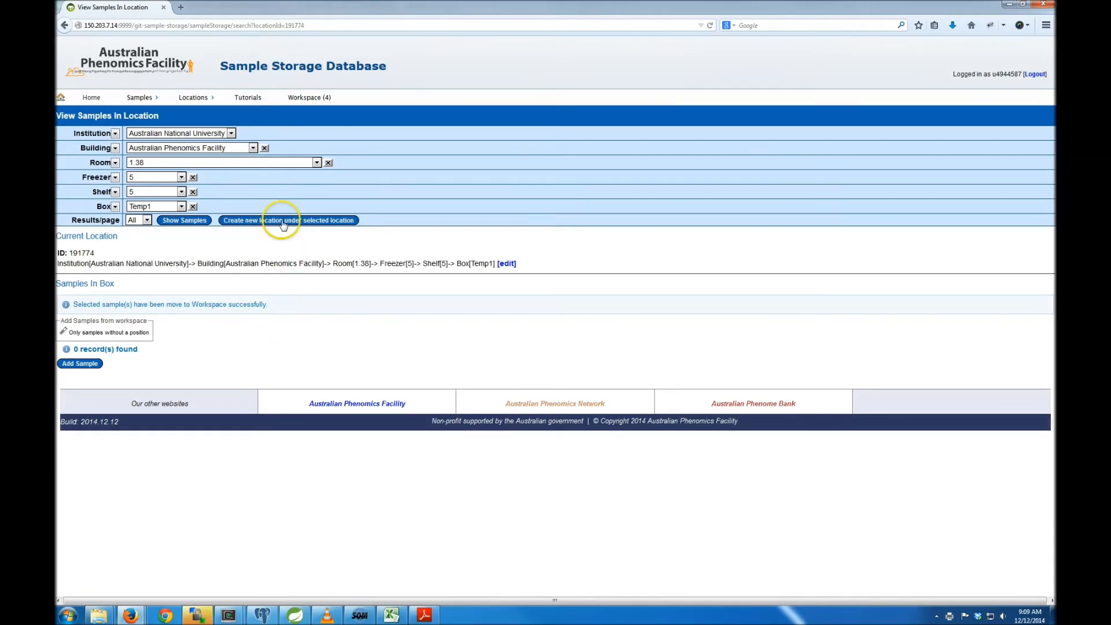
Step: Start a new location without a parent, name it Nics plate 1 and set its type to Plate
mouse_move(201, 100)
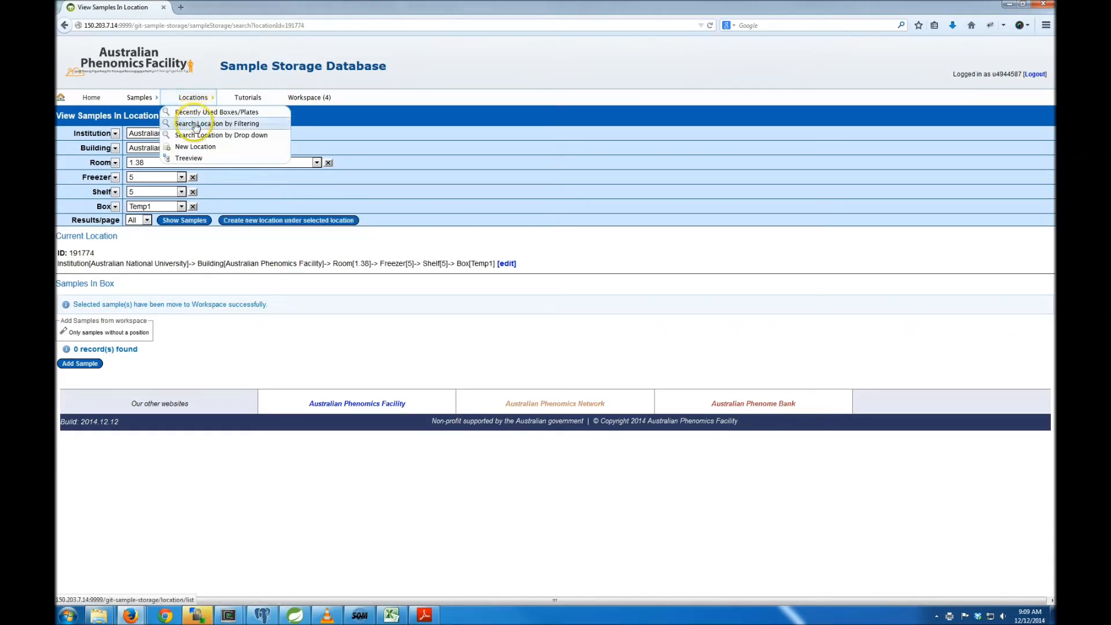
left_click(195, 148)
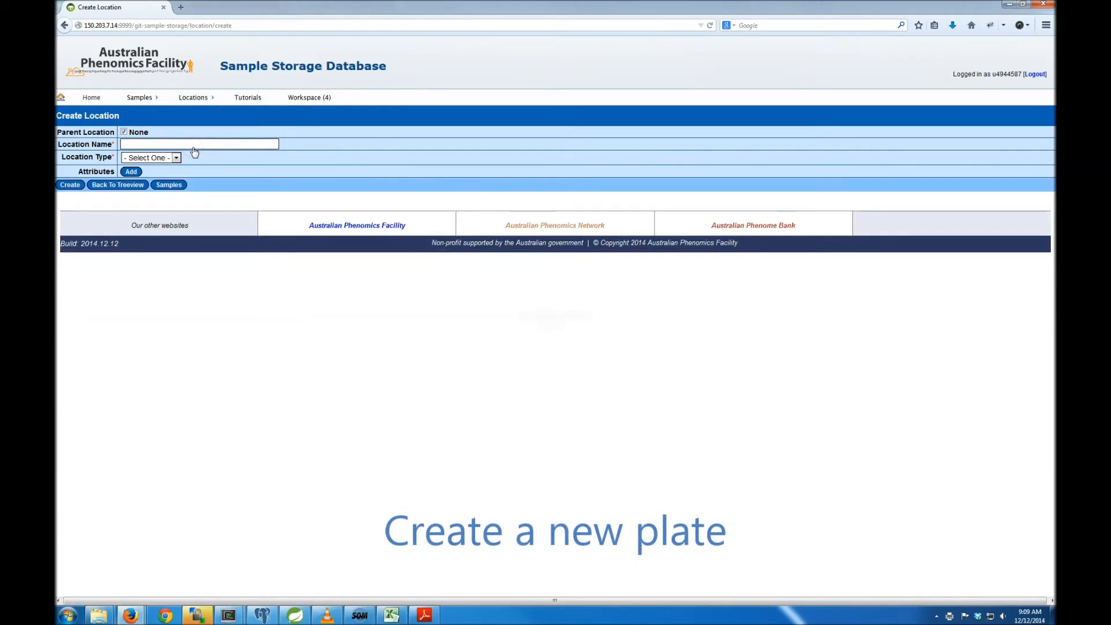
left_click(129, 146)
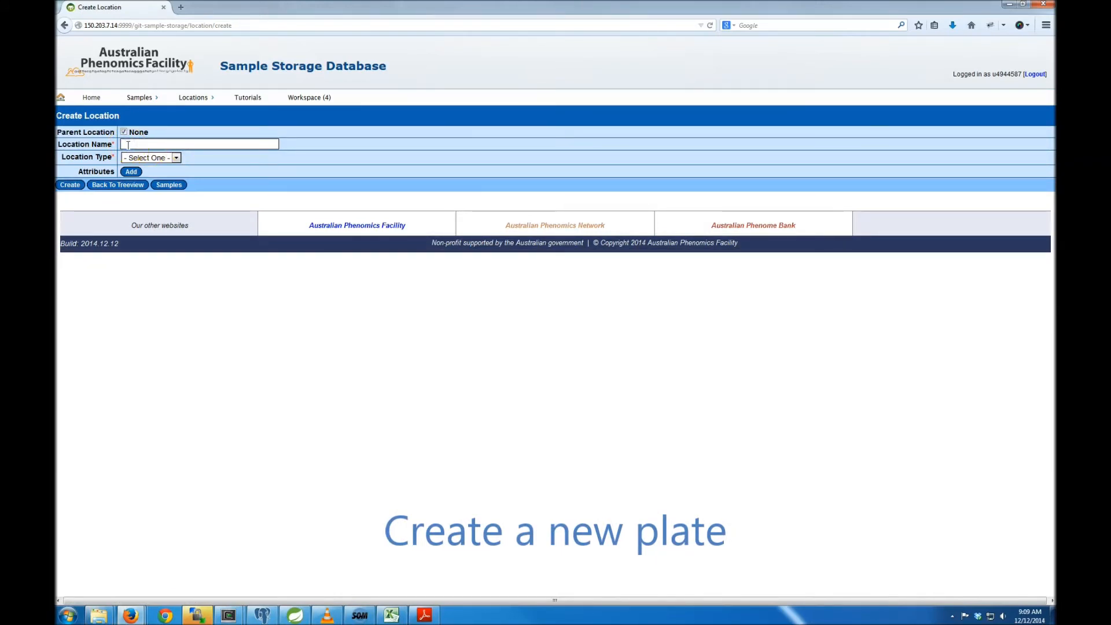
type("Nis")
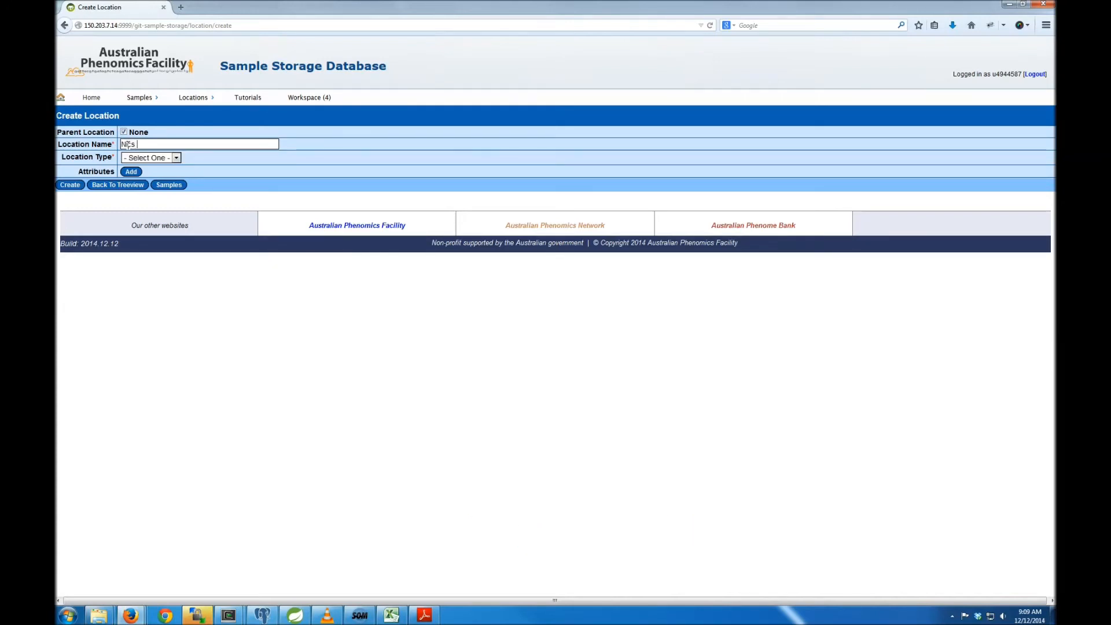
type("te")
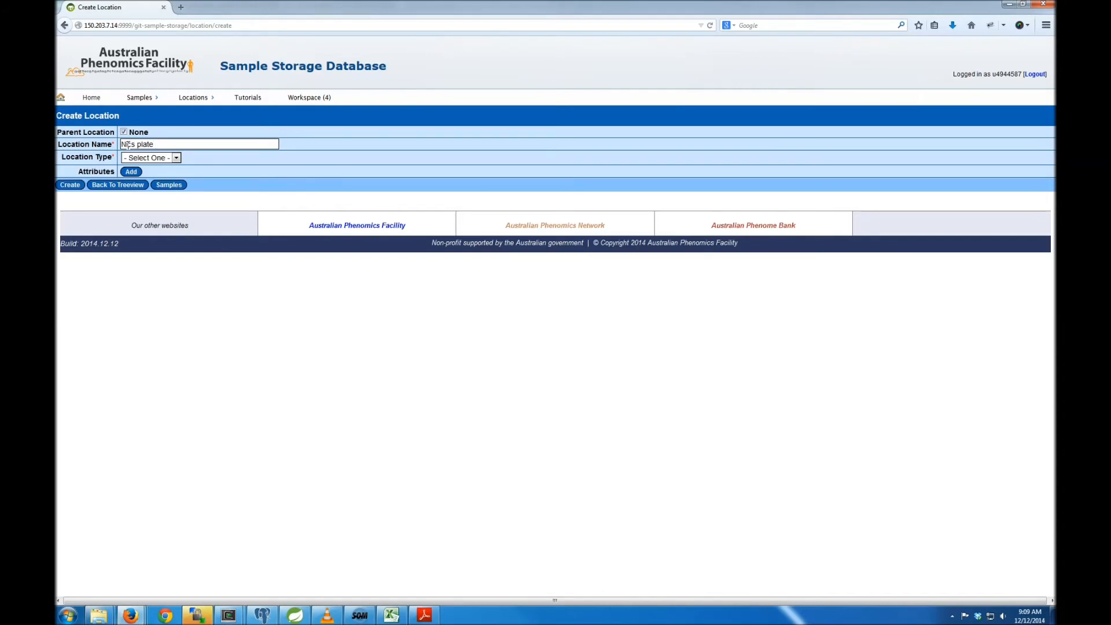
key("BackSpace")
key("BackSpace")
type("1")
left_click(149, 158)
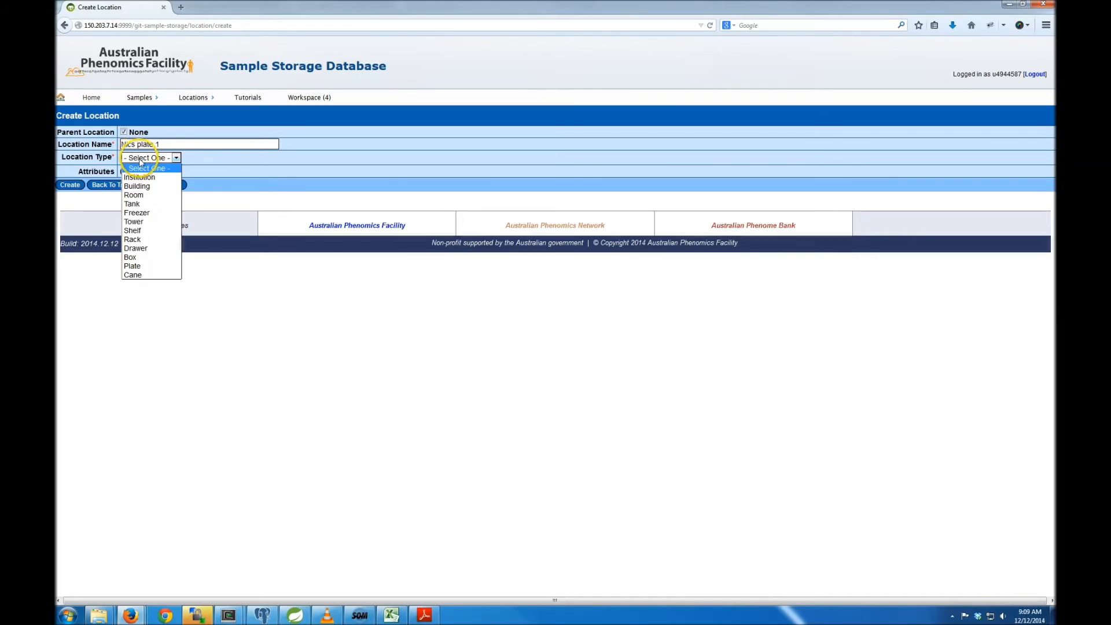
left_click(138, 266)
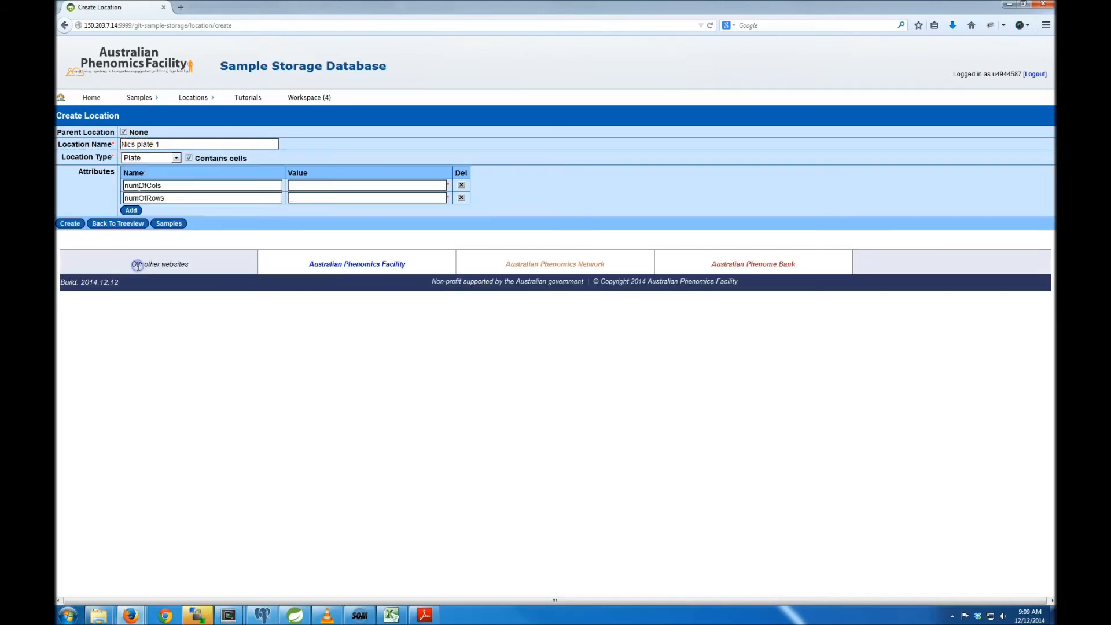
Step: Give the plate 12 columns and 8 rows and create the location
left_click(297, 186)
type("12")
left_click(298, 199)
type("8")
left_click(72, 227)
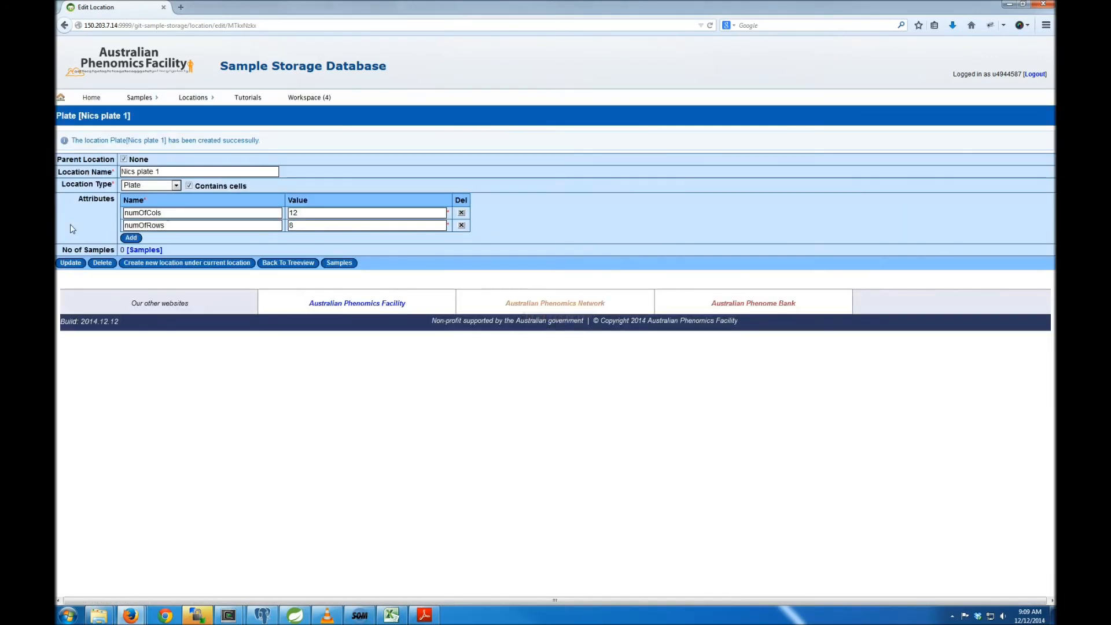
Step: From the new plate's samples view, reorder the workspace by barcode so the samples run 41311, 41222, 41312, 41054
left_click(139, 250)
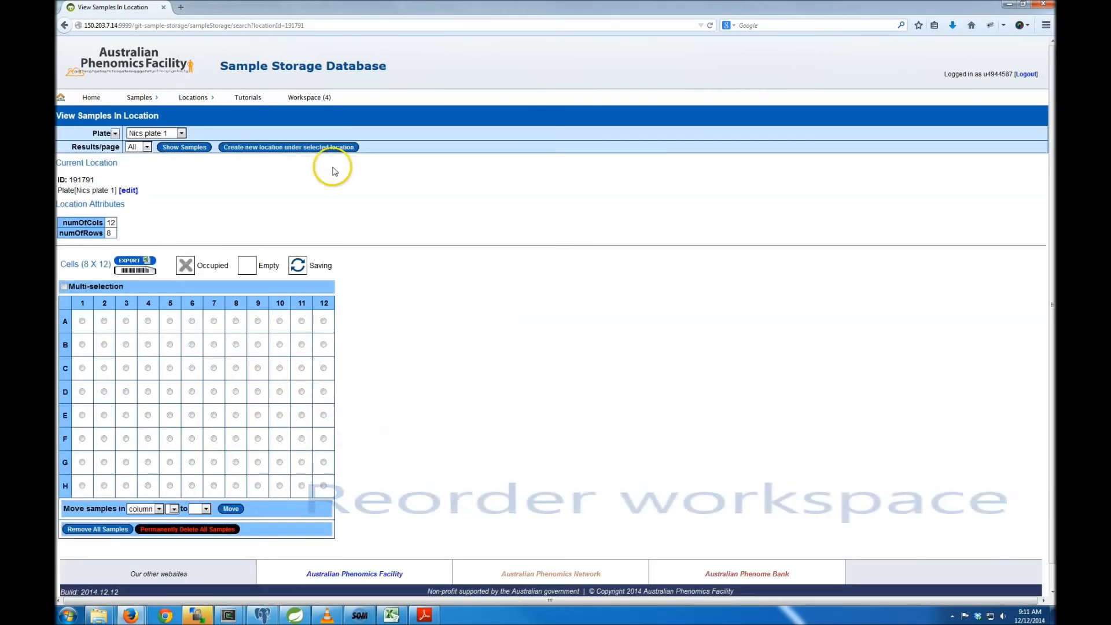
left_click(309, 97)
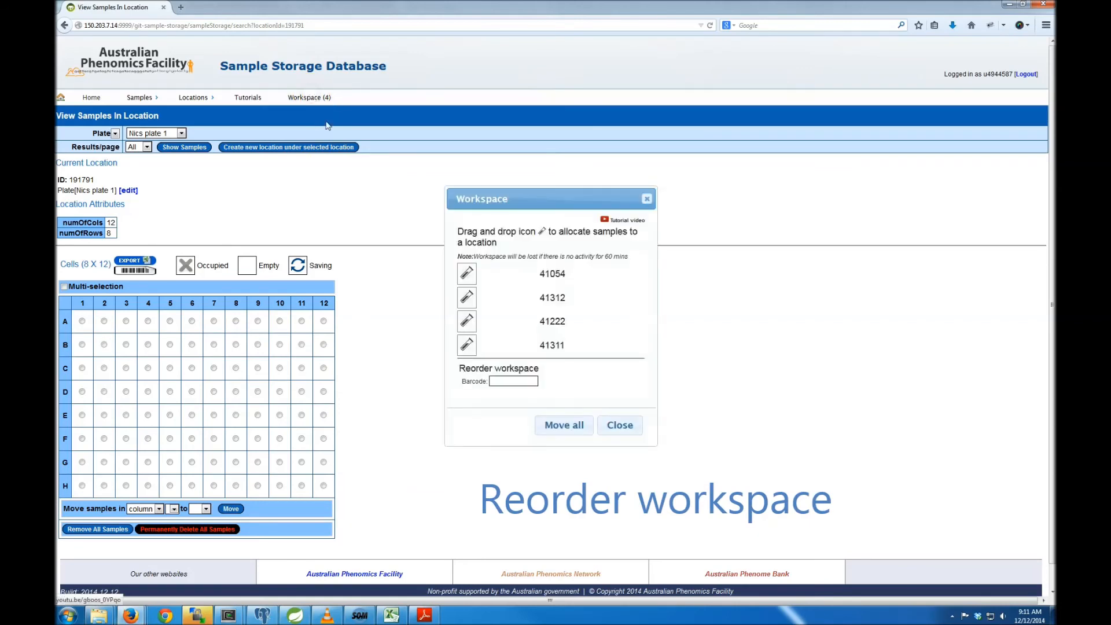
left_click_drag(493, 200, 492, 254)
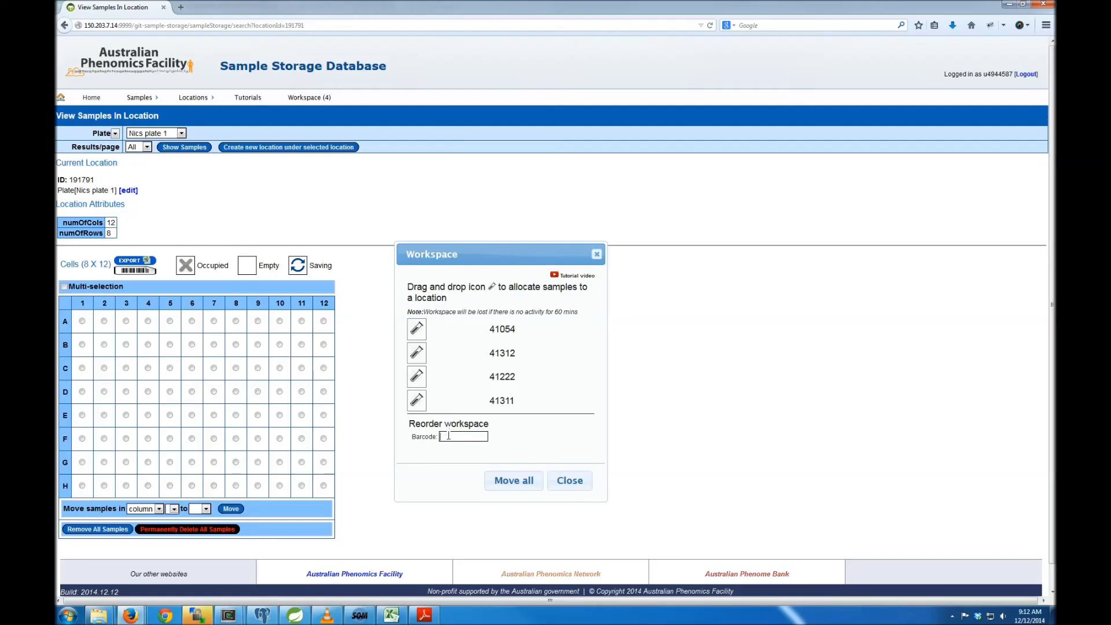
key("Return")
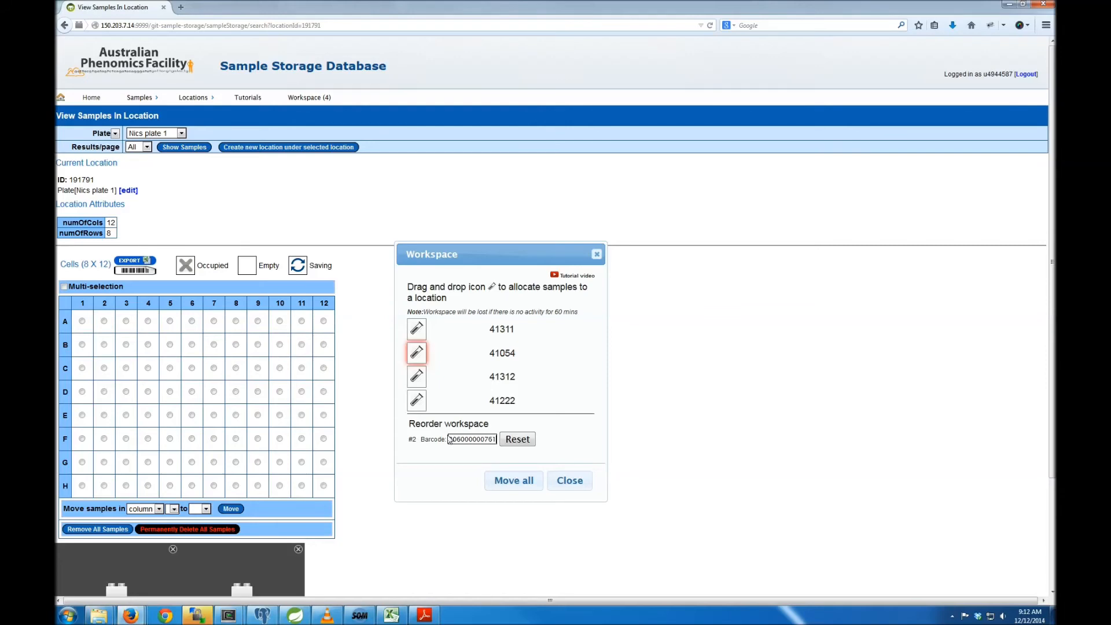
key("Return")
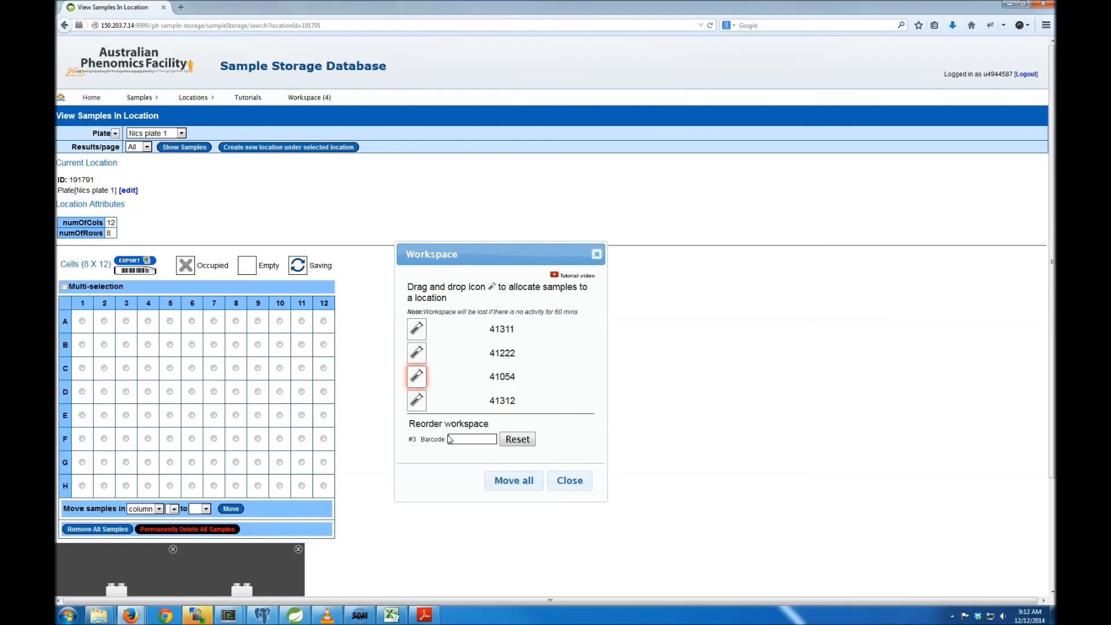
type("41054")
key("Return")
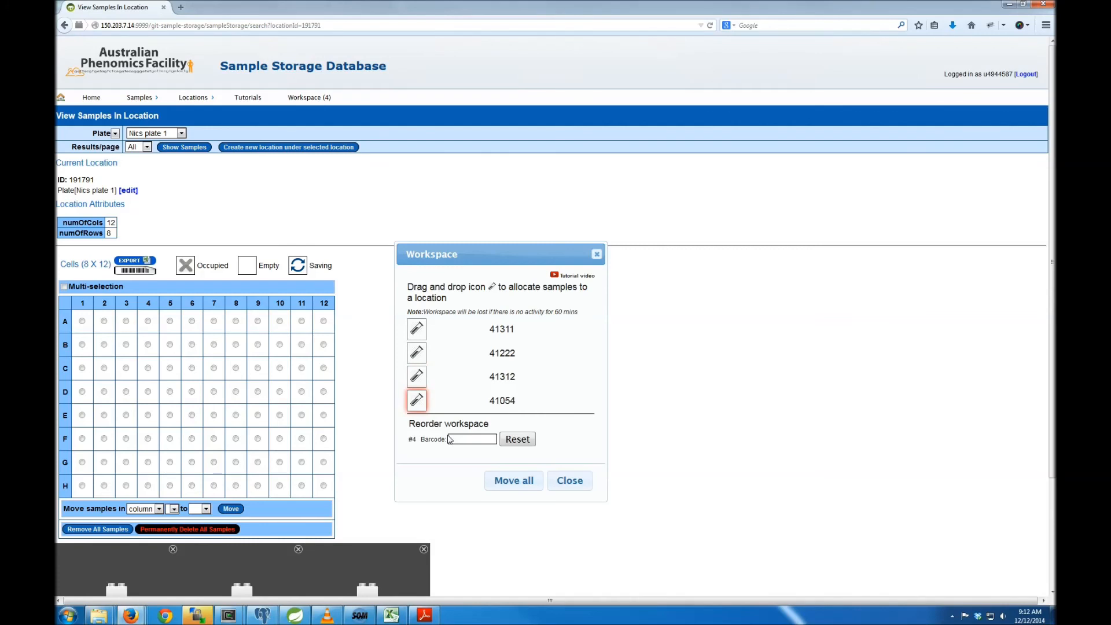
type("06000")
key("Return")
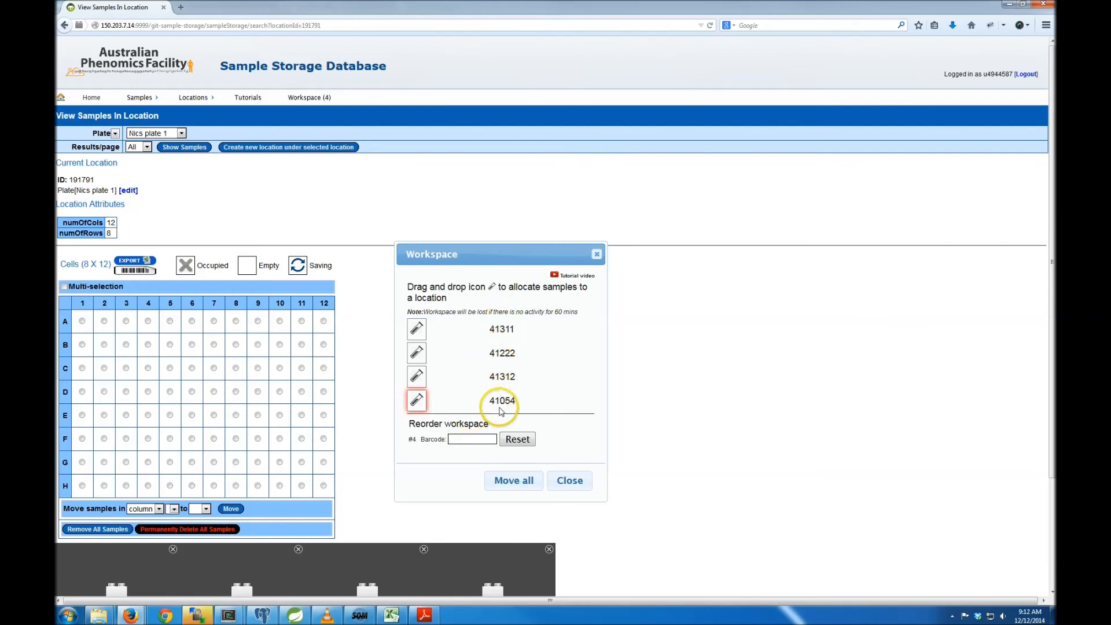
Step: Allocate all the reordered workspace samples to Nics plate 1 and check the sample details in its row A cells
left_click(512, 484)
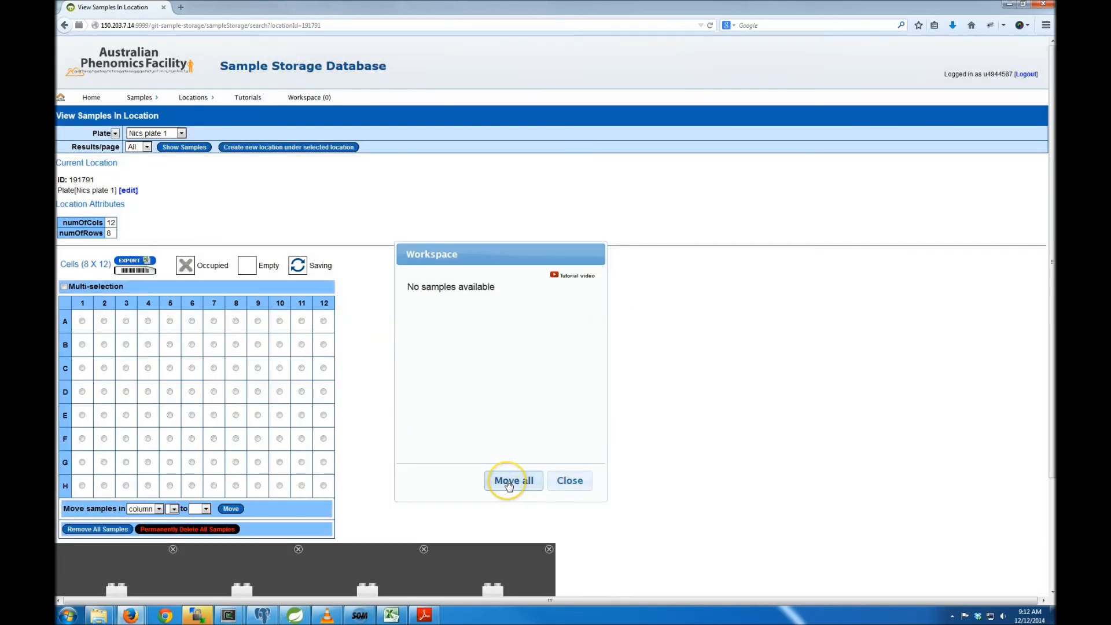
left_click(566, 480)
mouse_move(105, 326)
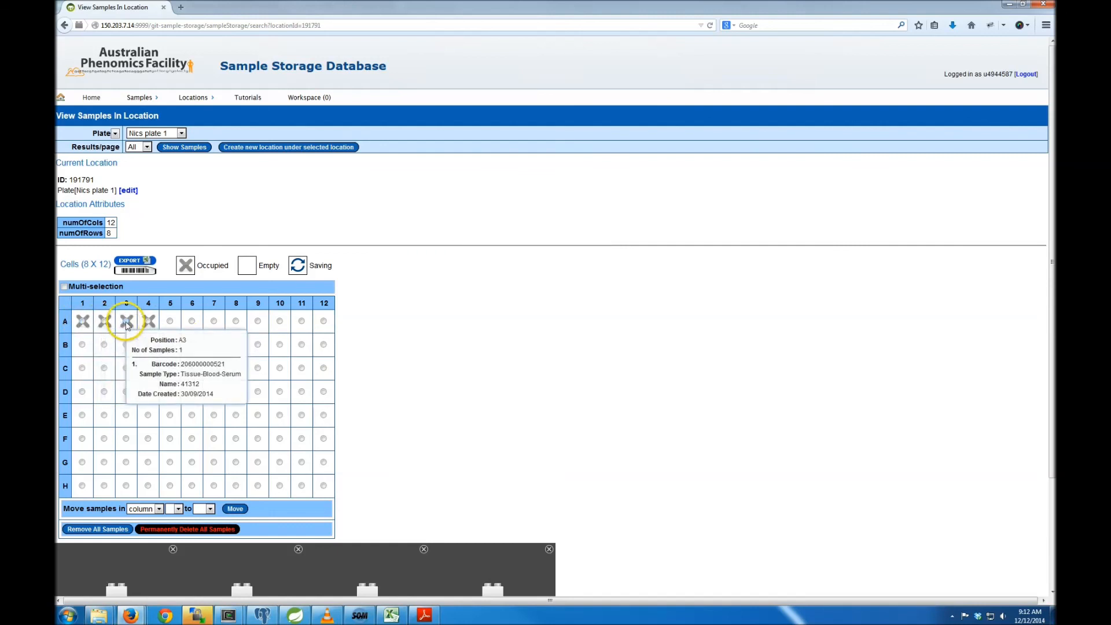
mouse_move(151, 325)
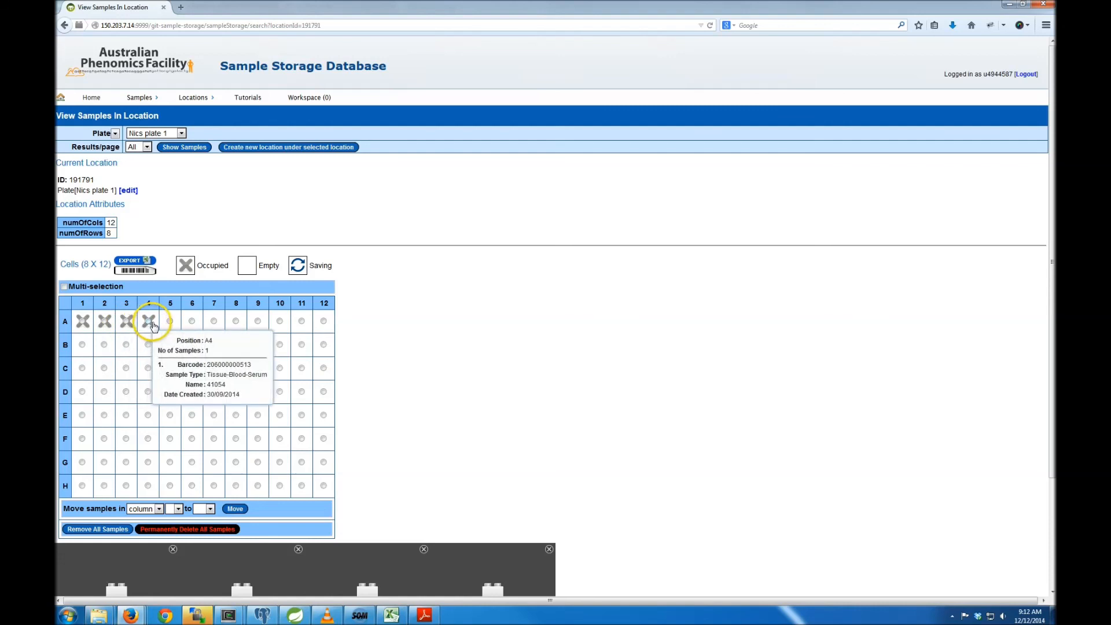